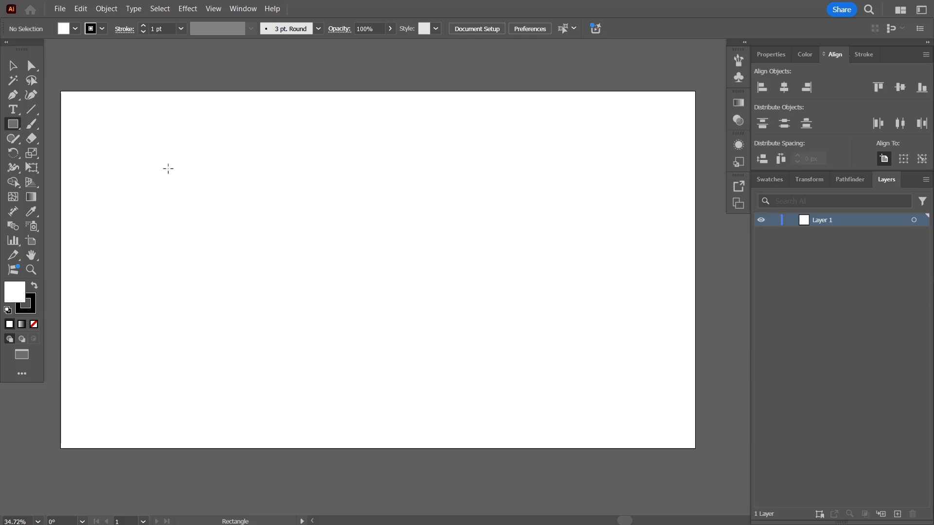
Step: Draw a wide rectangle in the upper-left area of the artboard and a circle centred vertically on it near its left edge
{"action": "mouse_move", "coordinate": [162, 149]}
{"action": "left_mouse_down"}
{"action": "mouse_move", "coordinate": [265, 206]}
{"action": "mouse_move", "coordinate": [391, 207]}
{"action": "left_mouse_up"}
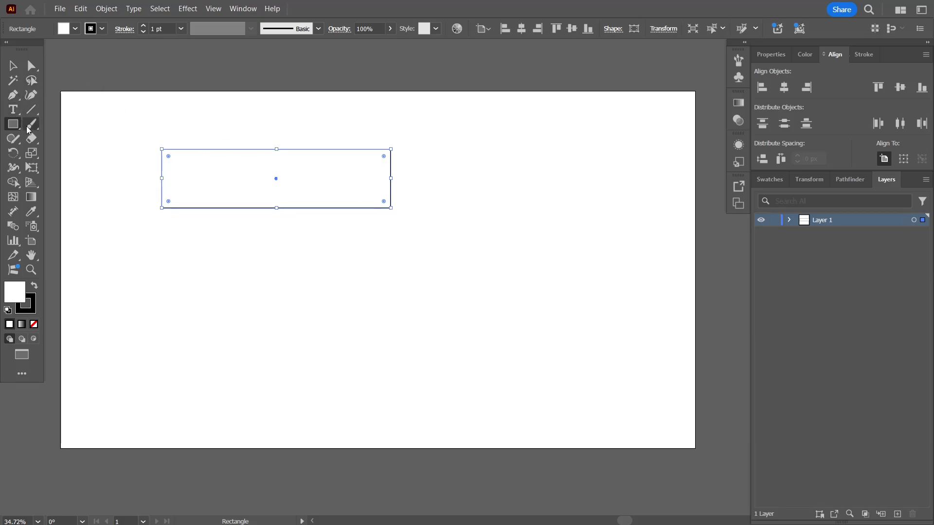
{"action": "key", "text": "l"}
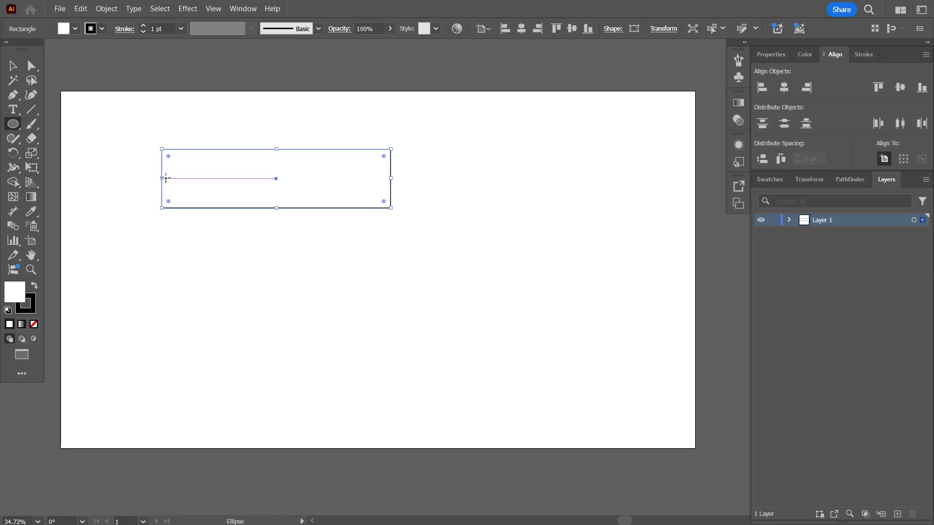
{"action": "left_click_drag", "start_coordinate": [166, 178], "coordinate": [211, 218]}
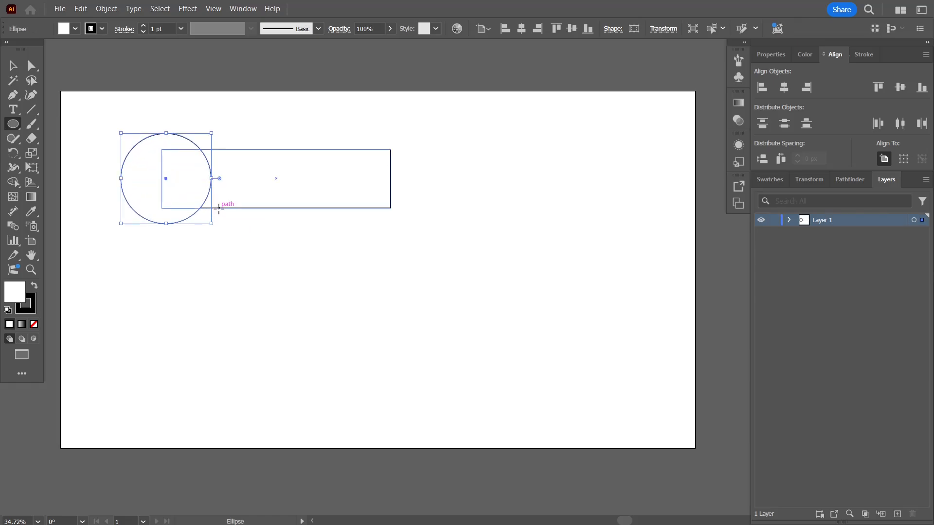
{"action": "left_click", "coordinate": [13, 65]}
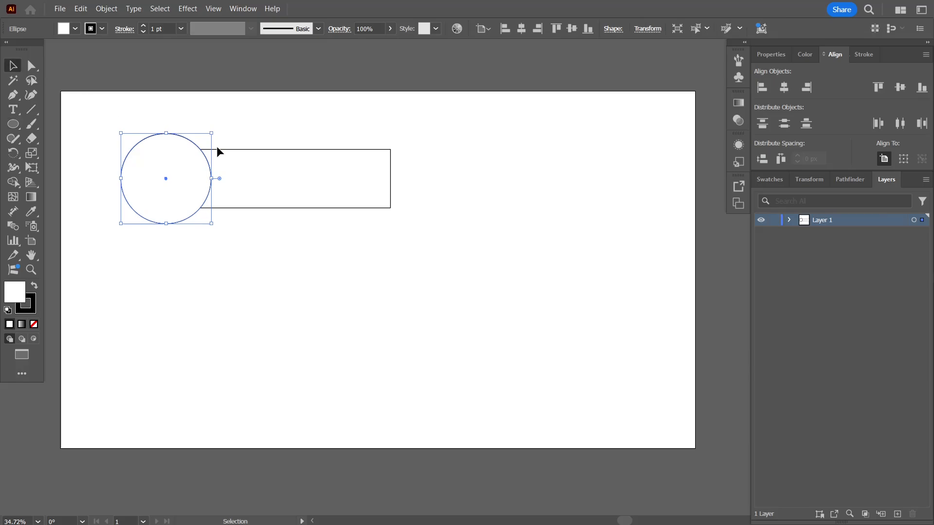
{"action": "left_click_drag", "start_coordinate": [431, 179], "coordinate": [170, 170]}
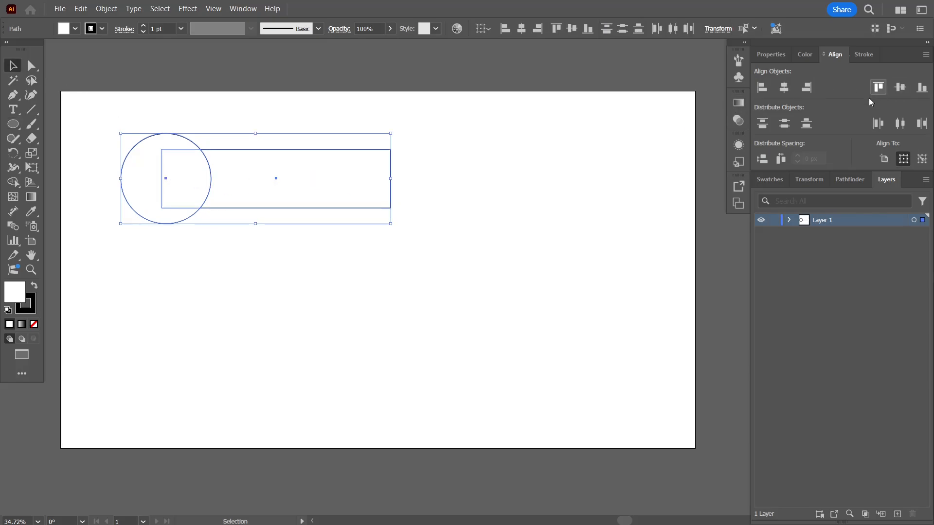
{"action": "left_click", "coordinate": [450, 194]}
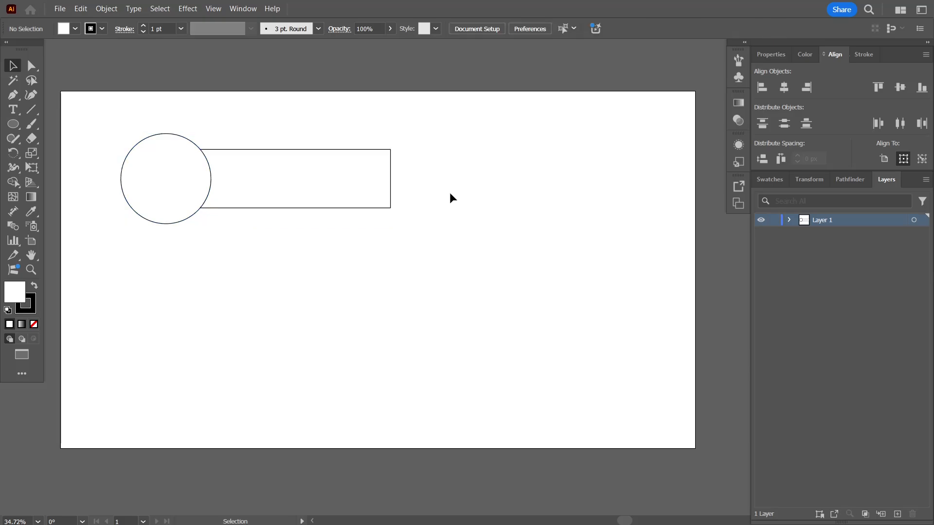
Step: Offset the circle's path outward by 20 px with miter joins
{"action": "left_click", "coordinate": [210, 188]}
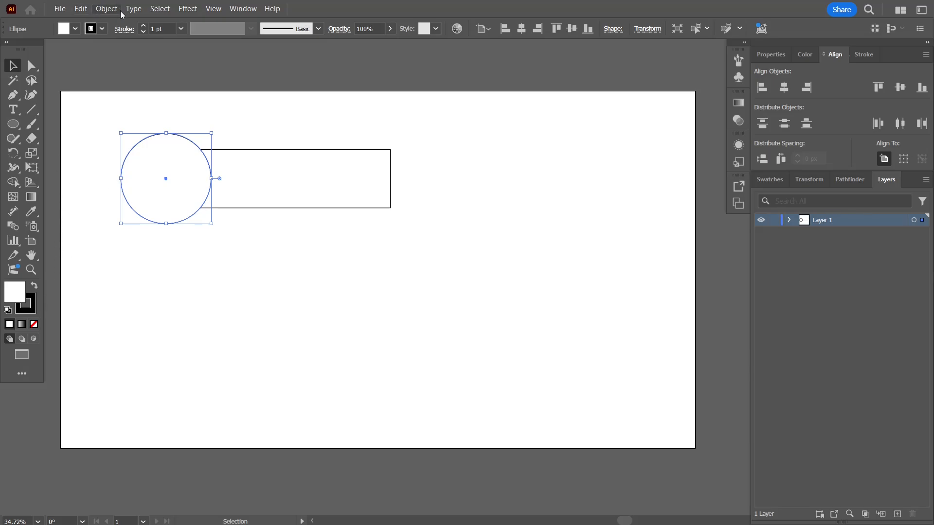
{"action": "left_click", "coordinate": [105, 9]}
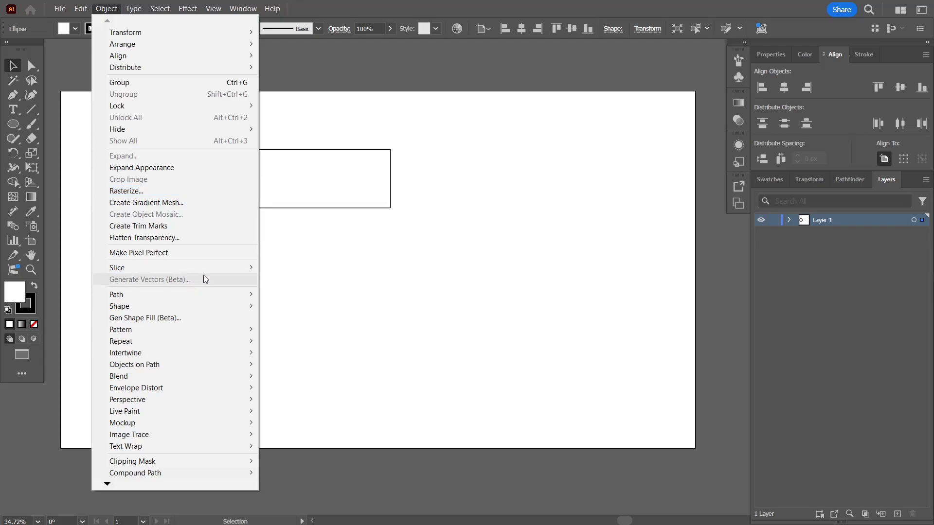
{"action": "mouse_move", "coordinate": [210, 298]}
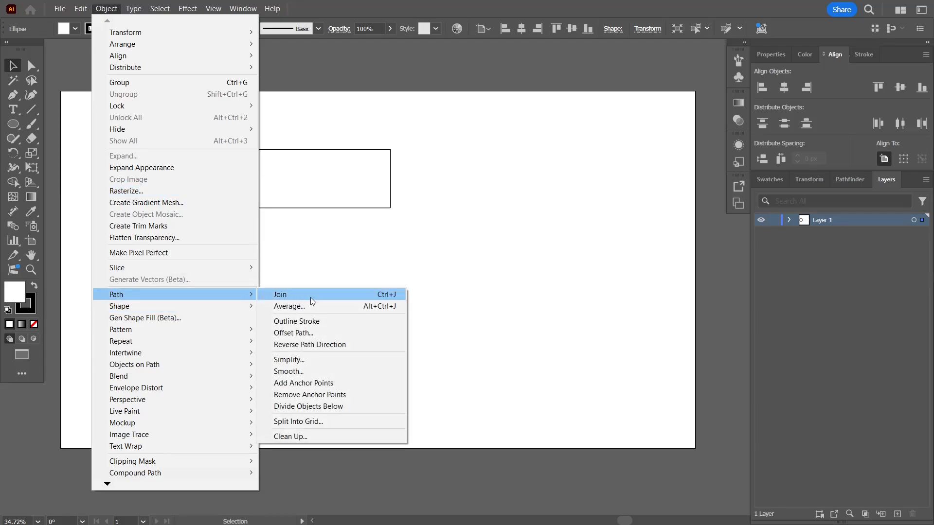
{"action": "left_click", "coordinate": [309, 334]}
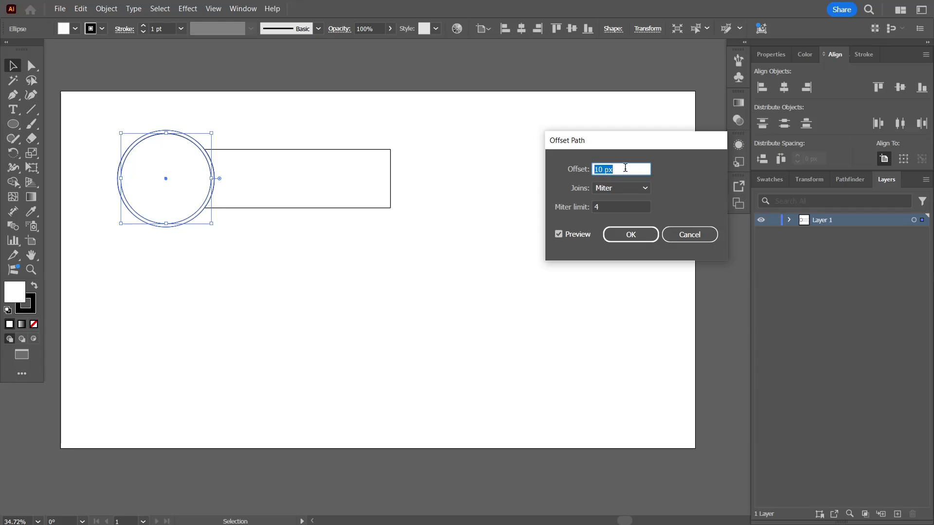
{"action": "type", "text": "20"}
{"action": "key", "text": "Tab"}
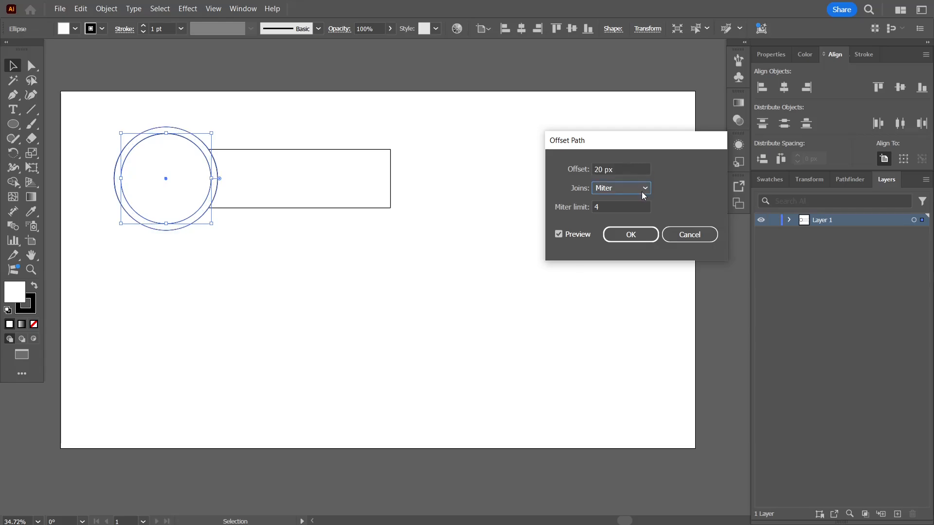
{"action": "left_click", "coordinate": [652, 235]}
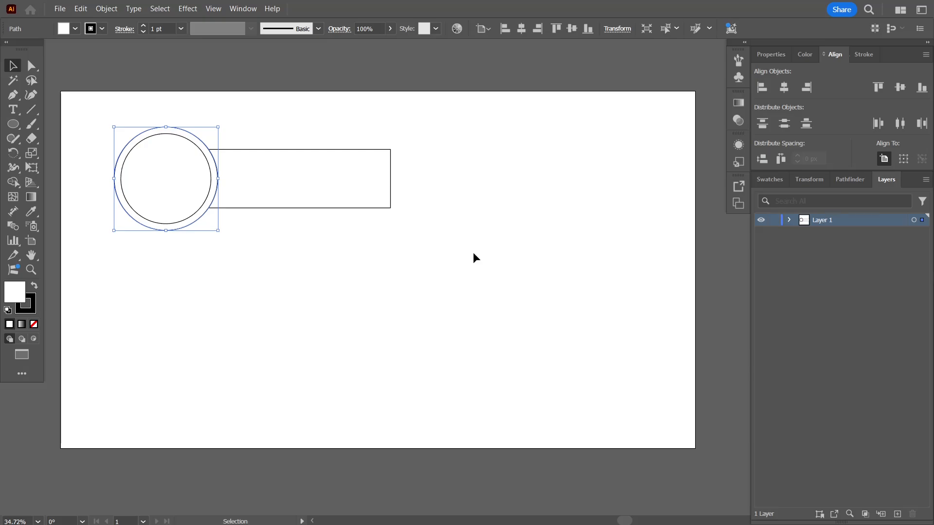
Step: Fill the larger offset circle with orange and remove the stroke from both circles and the rectangle
{"action": "left_click", "coordinate": [773, 184]}
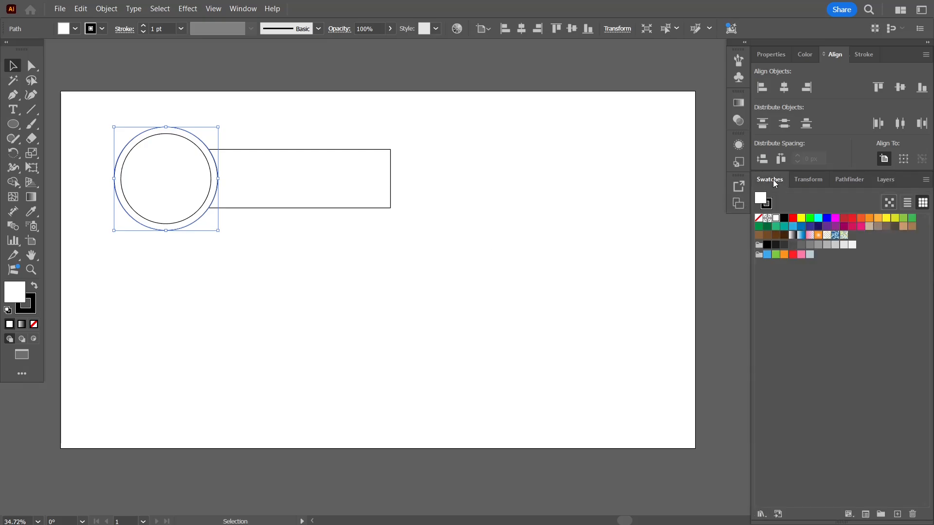
{"action": "left_click", "coordinate": [783, 255]}
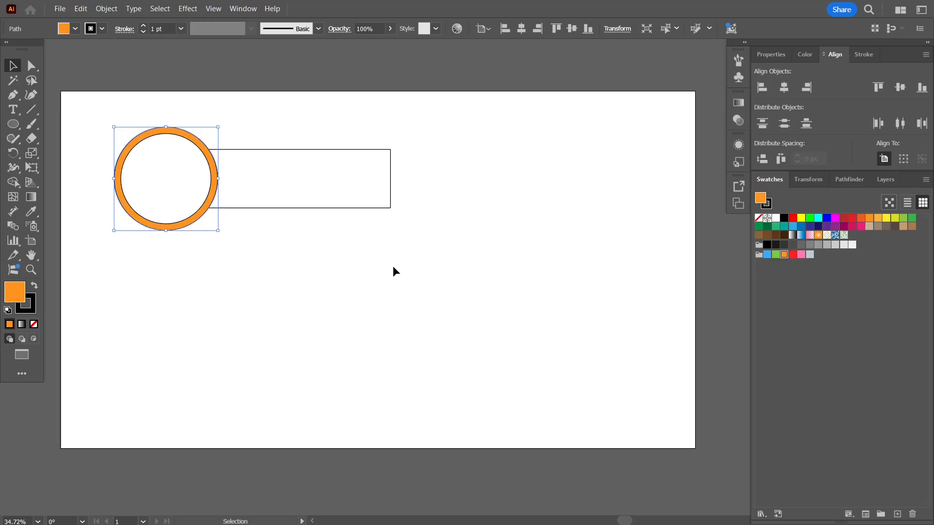
{"action": "left_click", "coordinate": [24, 306]}
{"action": "mouse_move", "coordinate": [490, 179]}
{"action": "left_mouse_down"}
{"action": "mouse_move", "coordinate": [474, 189]}
{"action": "mouse_move", "coordinate": [215, 185]}
{"action": "mouse_move", "coordinate": [123, 214]}
{"action": "left_mouse_up"}
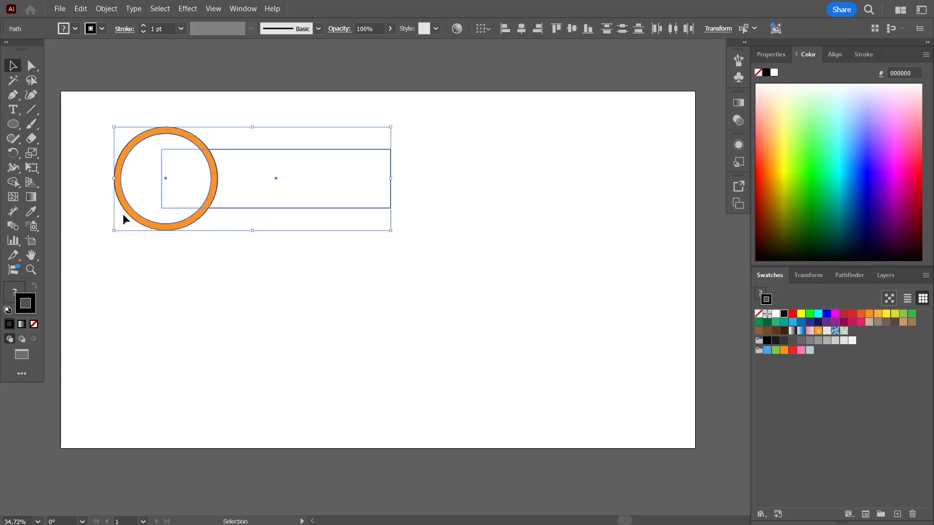
{"action": "left_click", "coordinate": [35, 326]}
{"action": "left_click", "coordinate": [180, 299]}
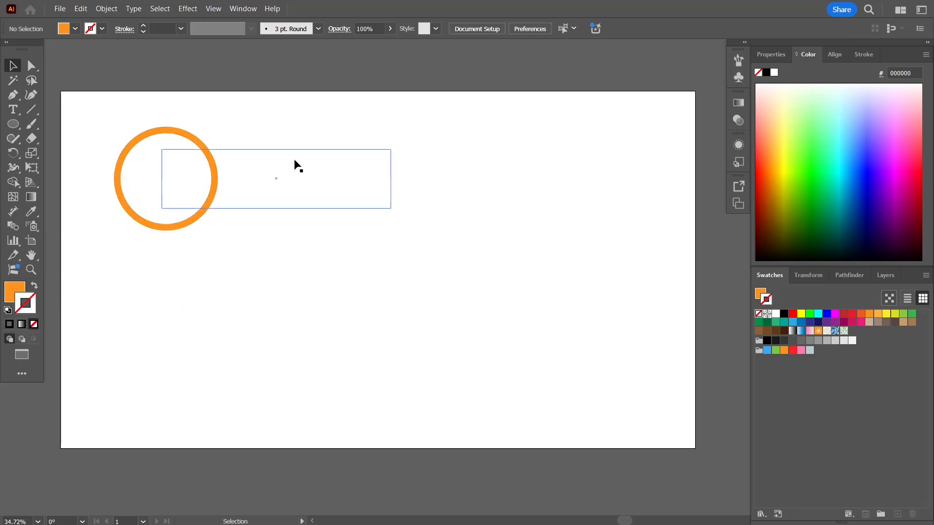
Step: Give the rectangle the same orange fill (ff931e) and no stroke
{"action": "left_click", "coordinate": [294, 161]}
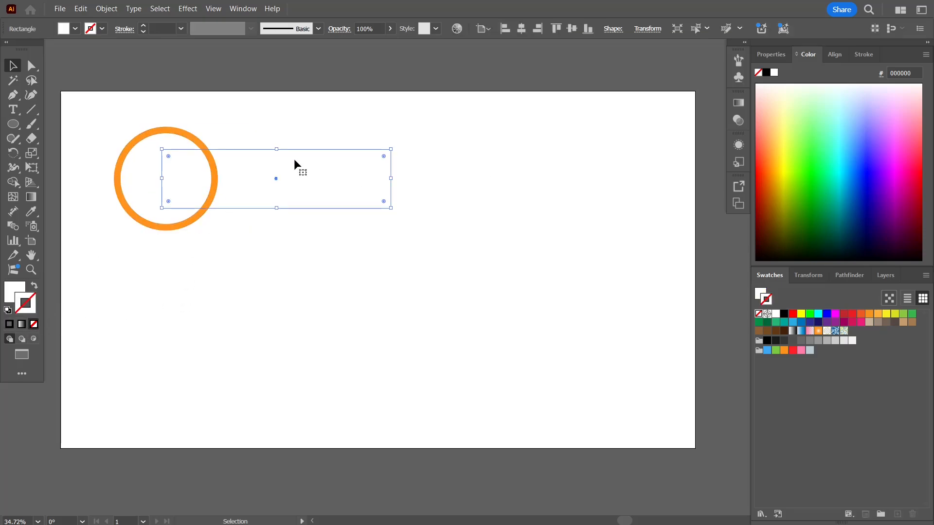
{"action": "left_click", "coordinate": [784, 350]}
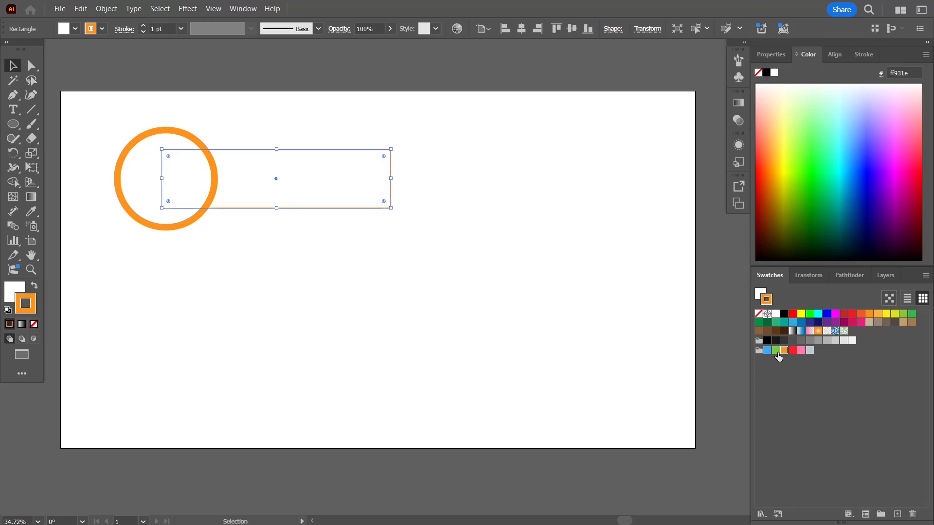
{"action": "left_click", "coordinate": [33, 284]}
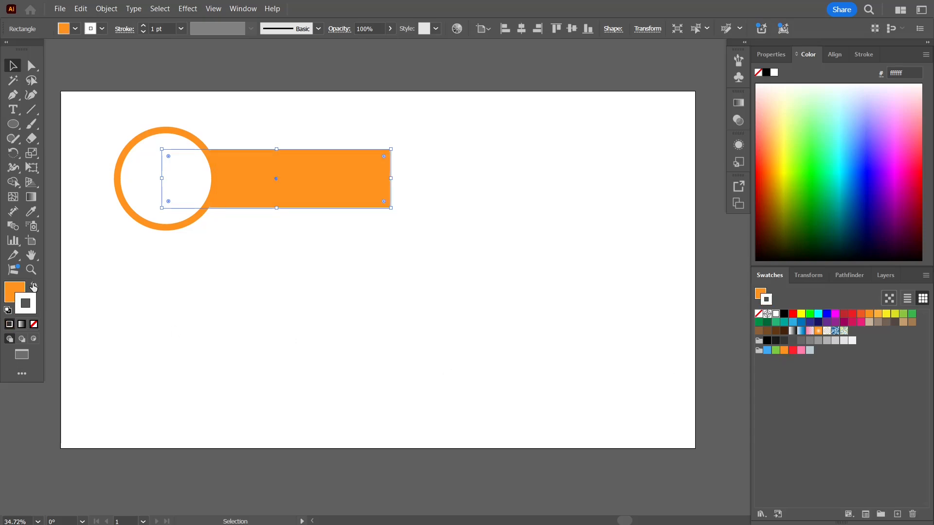
{"action": "left_click", "coordinate": [34, 324]}
{"action": "left_click", "coordinate": [243, 284]}
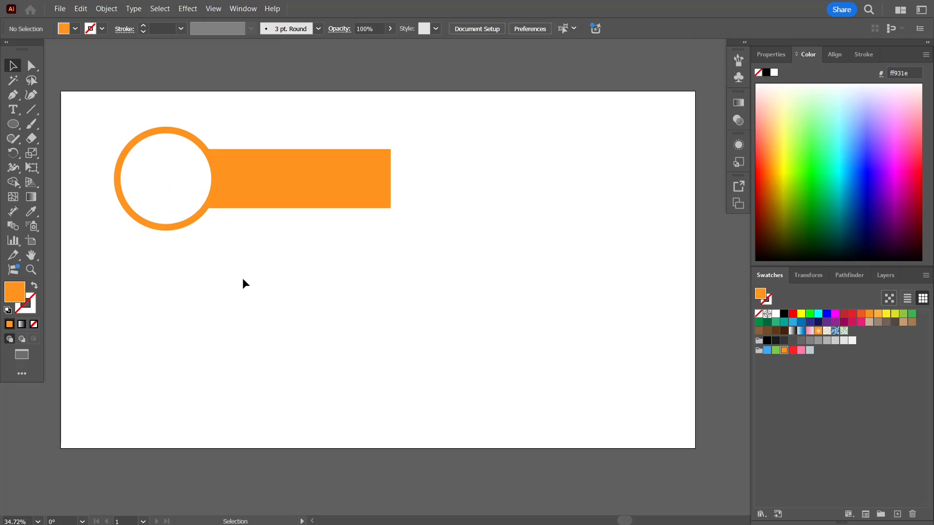
Step: Apply a white 2 pt stroke to the orange outer circle
{"action": "left_click", "coordinate": [167, 228]}
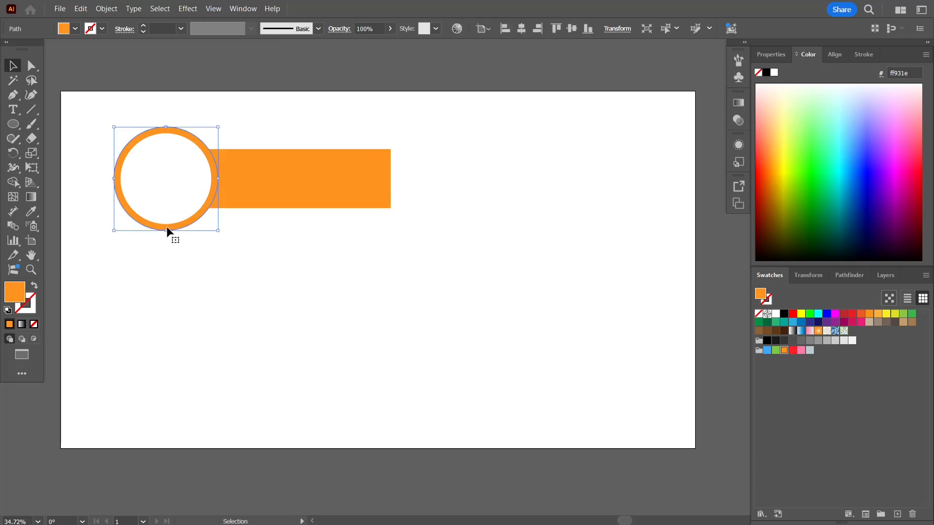
{"action": "left_click", "coordinate": [36, 304]}
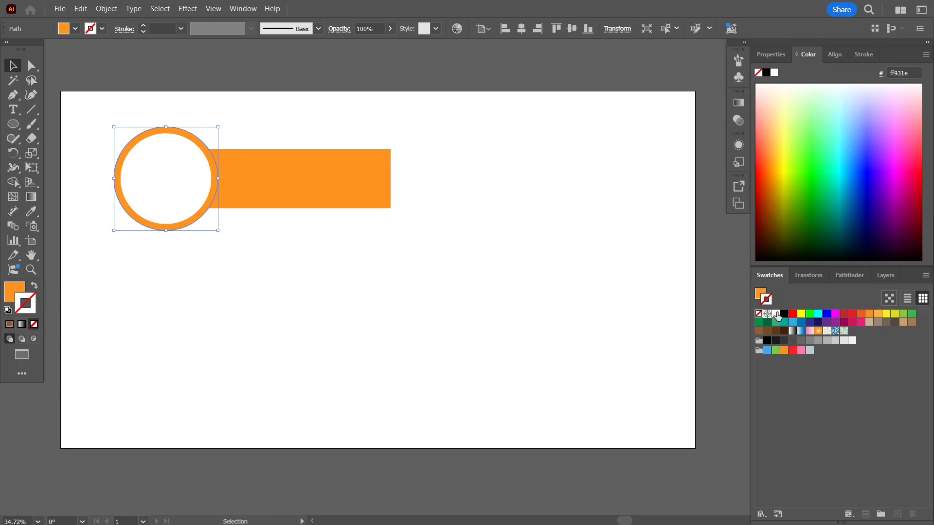
{"action": "left_click", "coordinate": [777, 315]}
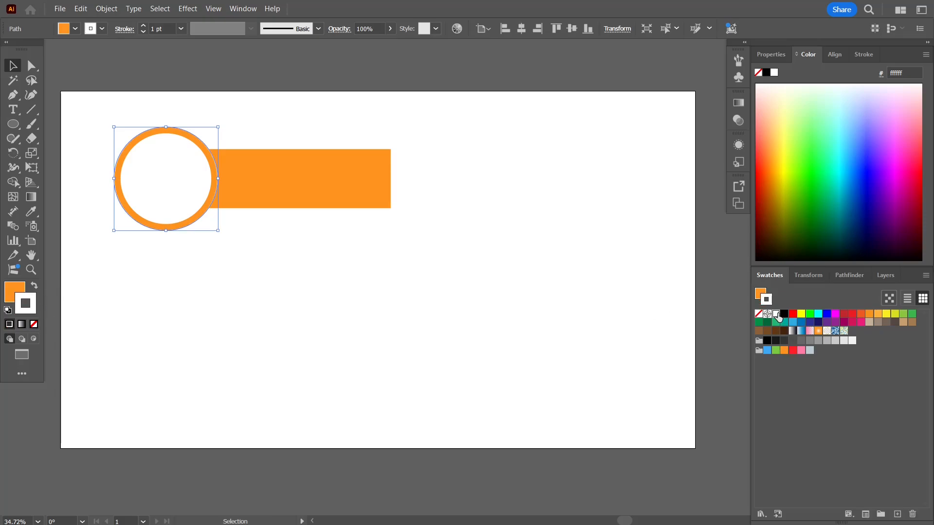
{"action": "left_click", "coordinate": [865, 55]}
{"action": "left_click", "coordinate": [798, 69]}
{"action": "left_click", "coordinate": [410, 263]}
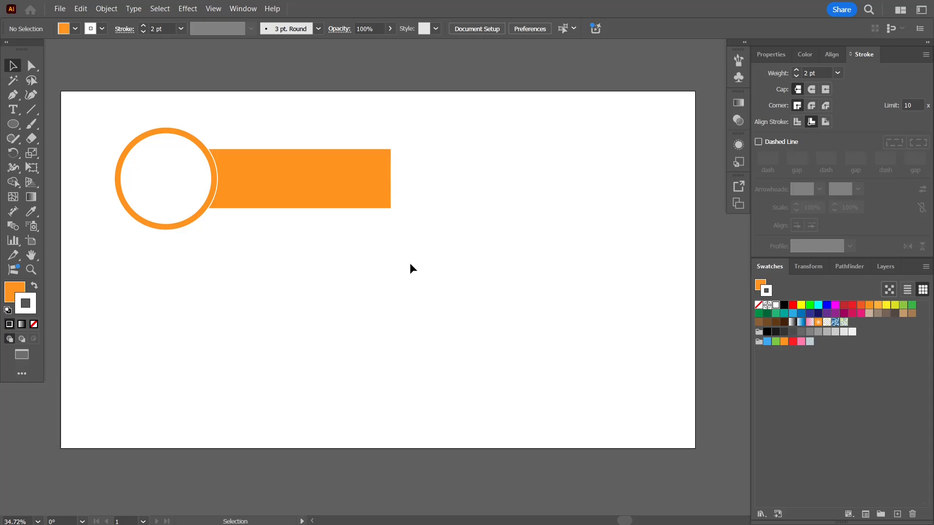
Step: Scale the inner white circle down slightly around its centre to widen the orange ring
{"action": "left_click", "coordinate": [166, 187]}
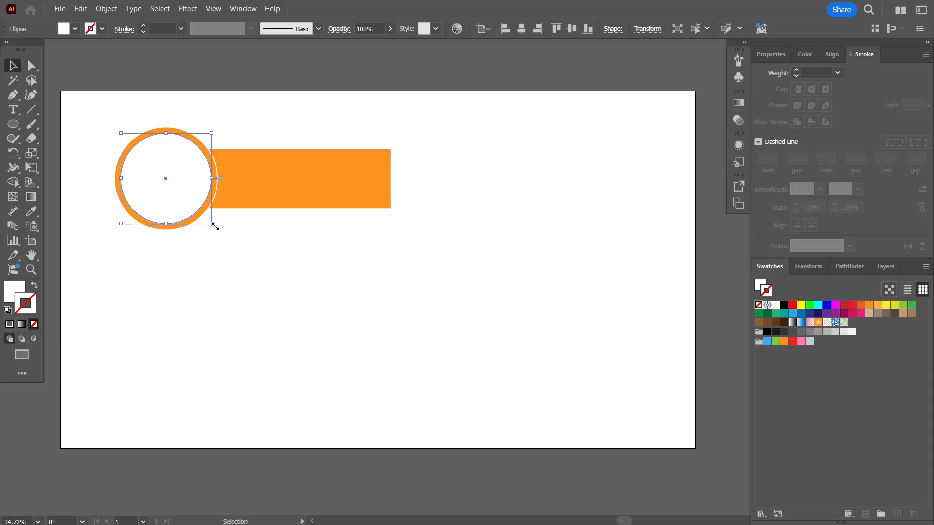
{"action": "left_click_drag", "start_coordinate": [214, 227], "coordinate": [209, 219]}
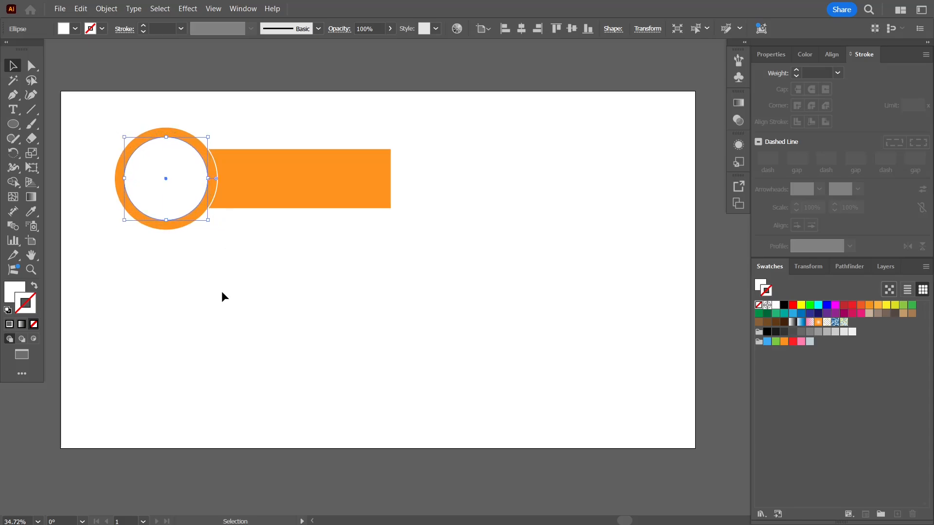
{"action": "left_click", "coordinate": [221, 291]}
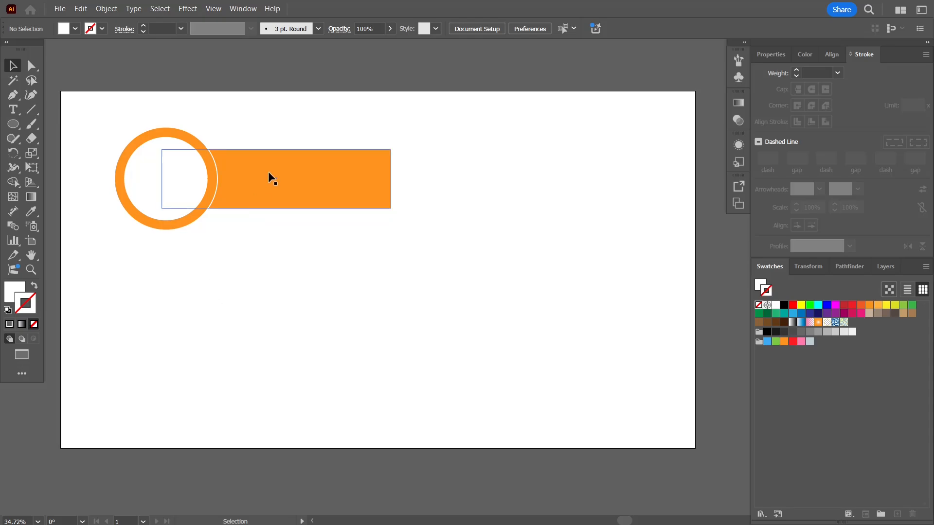
Step: Add a drop shadow to the inner white circle using Normal mode and a blur increased above 5 px
{"action": "left_click", "coordinate": [179, 177]}
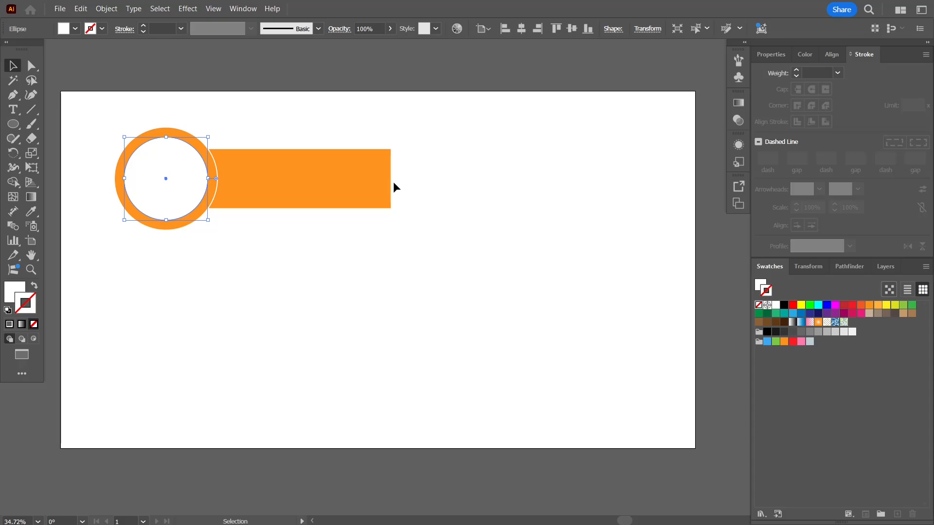
{"action": "left_click", "coordinate": [739, 145]}
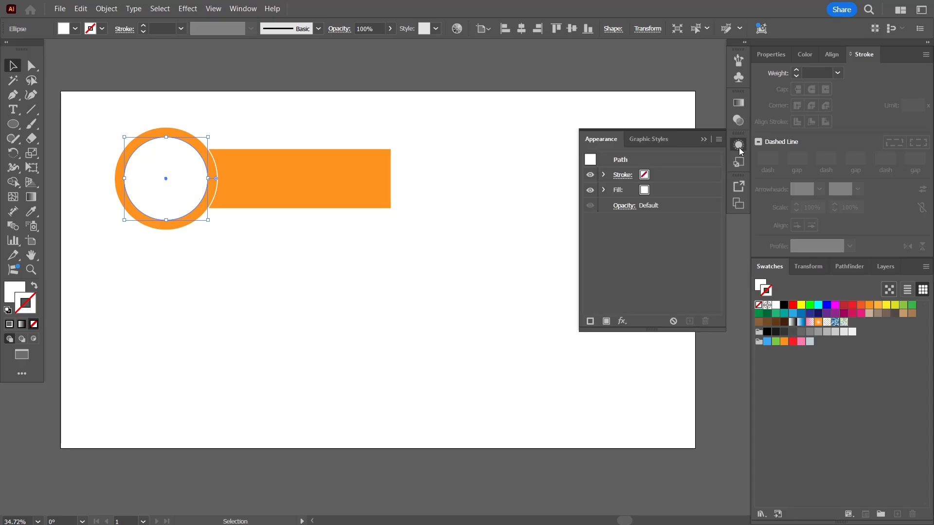
{"action": "left_click", "coordinate": [622, 321]}
{"action": "mouse_move", "coordinate": [702, 156]}
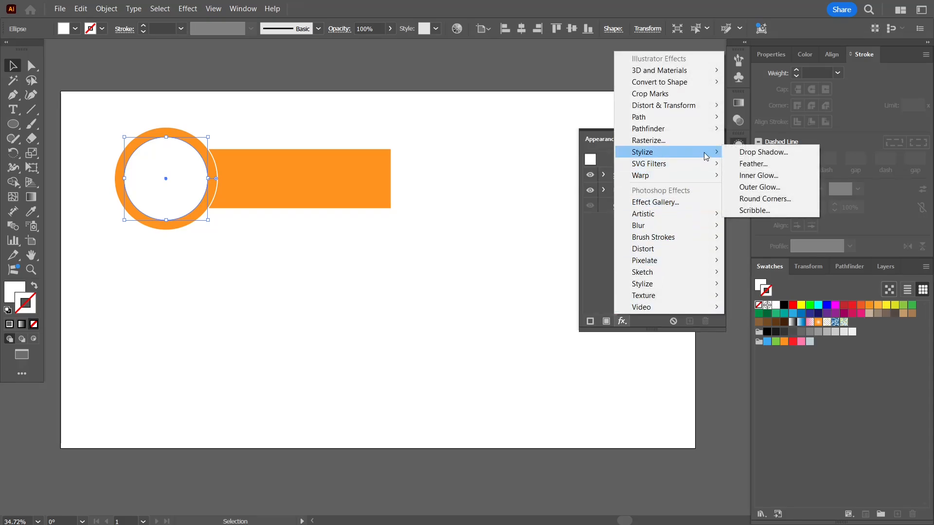
{"action": "left_click", "coordinate": [784, 154]}
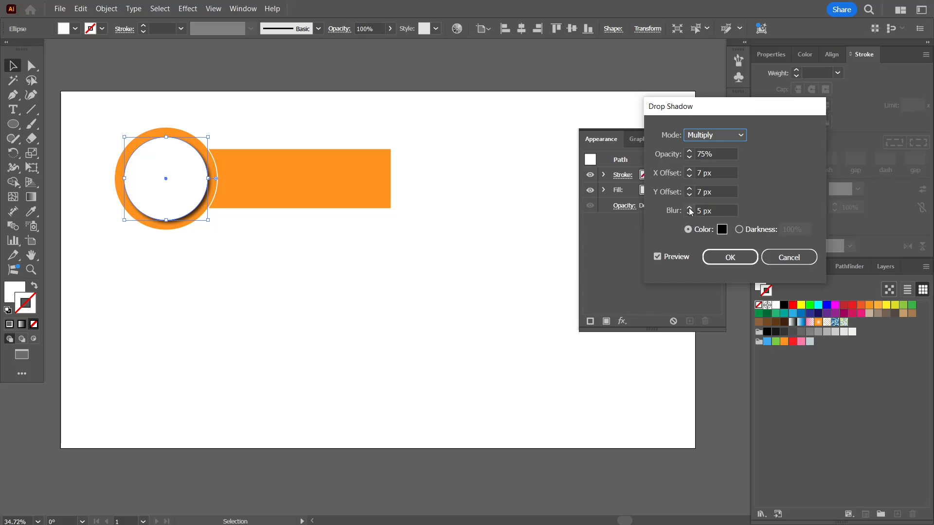
{"action": "left_click", "coordinate": [704, 136]}
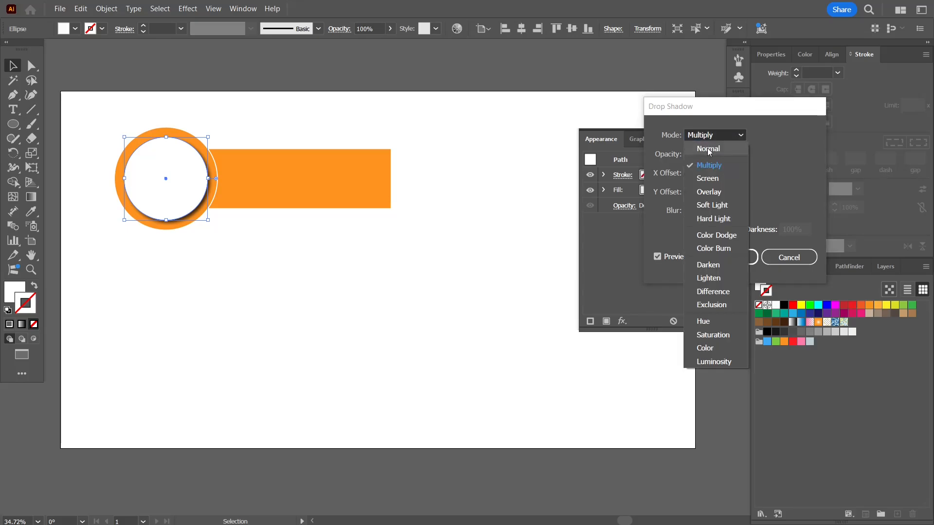
{"action": "left_click", "coordinate": [708, 148]}
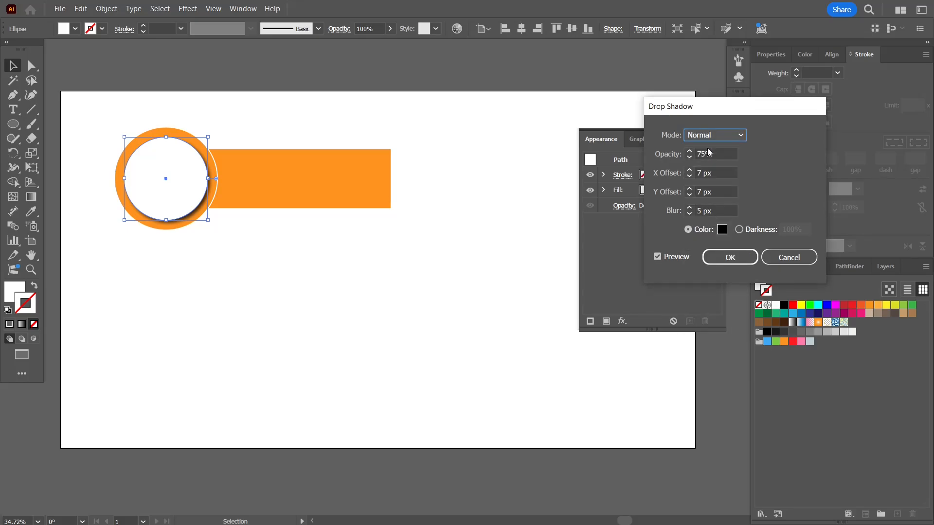
{"action": "left_click", "coordinate": [690, 207]}
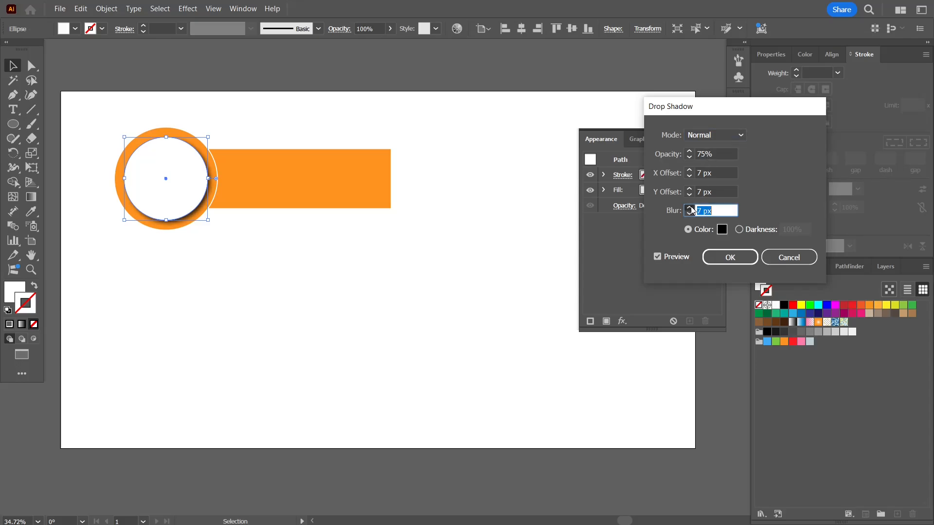
{"action": "left_click", "coordinate": [689, 208]}
{"action": "left_click", "coordinate": [730, 257]}
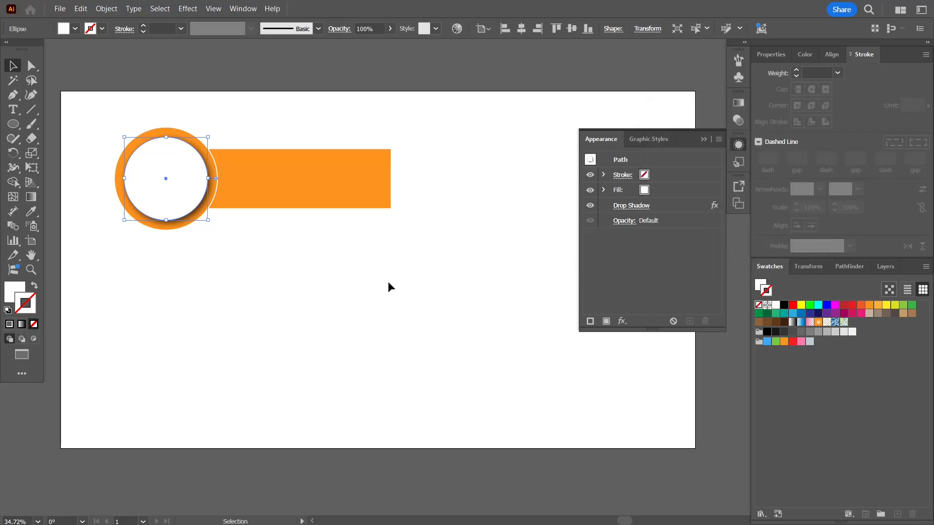
{"action": "left_click", "coordinate": [706, 140]}
{"action": "left_click", "coordinate": [360, 307]}
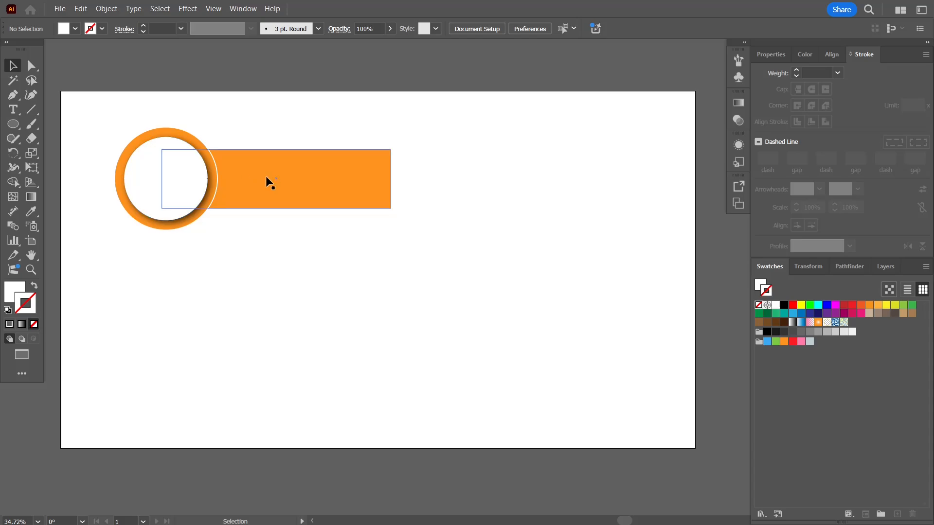
{"action": "left_click", "coordinate": [170, 214]}
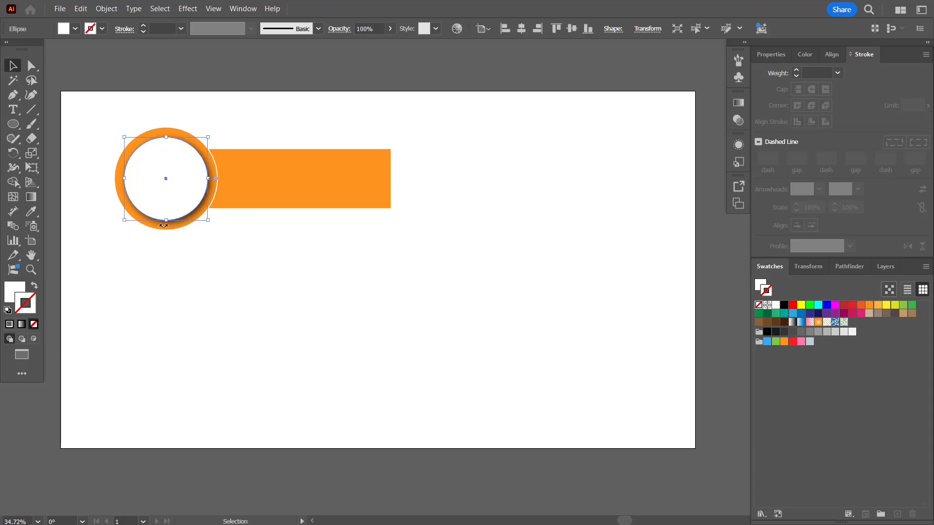
{"action": "left_click", "coordinate": [249, 253]}
Step: Fill the orange rectangle with a white-to-black linear gradient running diagonally from its upper left to its lower right
{"action": "left_click", "coordinate": [309, 186]}
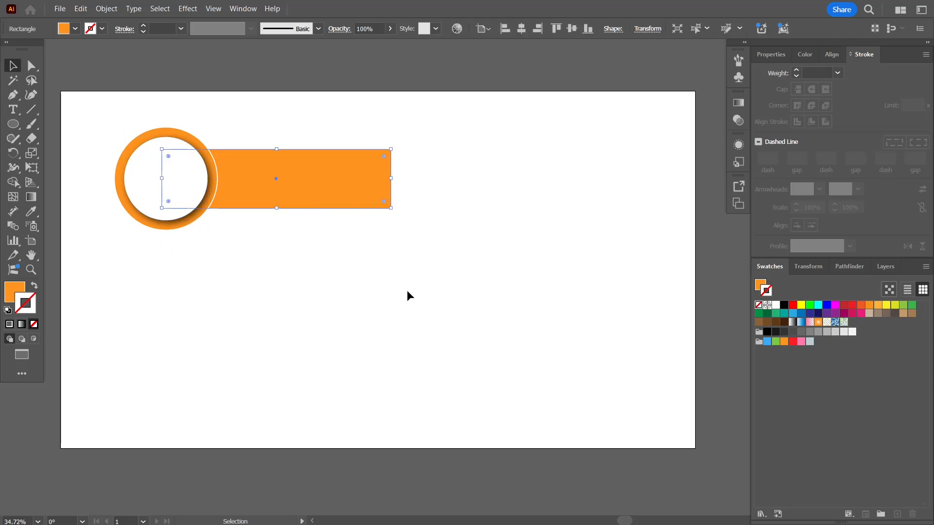
{"action": "left_click", "coordinate": [14, 291]}
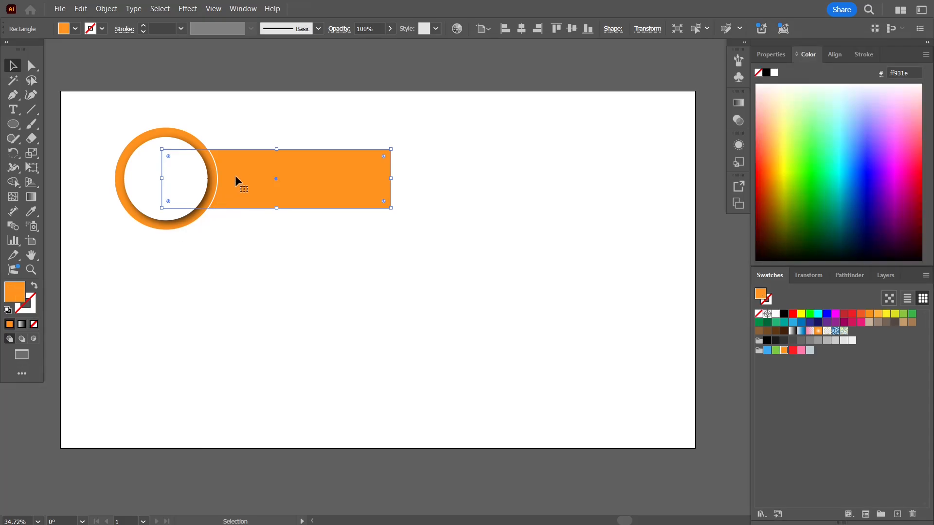
{"action": "key", "text": "g"}
{"action": "key", "text": "period"}
{"action": "mouse_move", "coordinate": [196, 121]}
{"action": "left_mouse_down"}
{"action": "mouse_move", "coordinate": [429, 247]}
{"action": "mouse_move", "coordinate": [417, 239]}
{"action": "mouse_move", "coordinate": [412, 252]}
{"action": "left_mouse_up"}
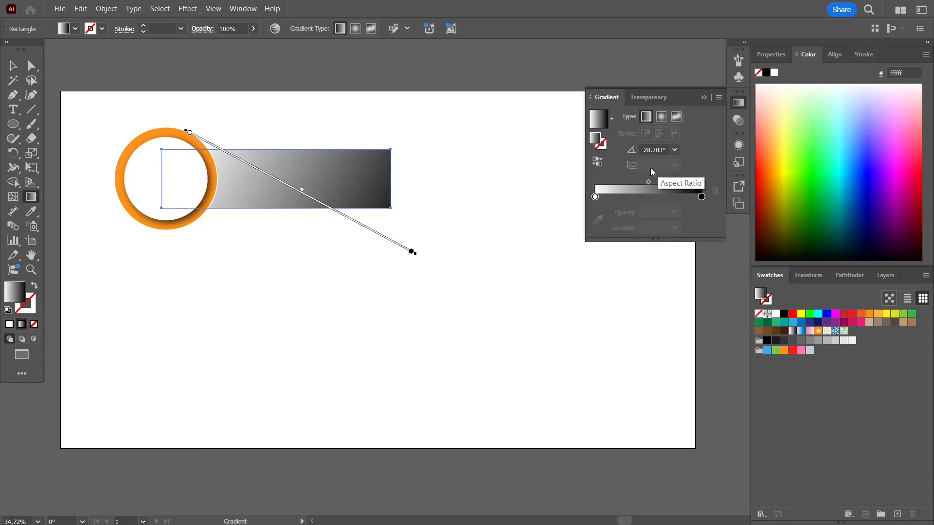
Step: Set both end stops of the rectangle's gradient to orange ff931e and add a middle stop at about 58%
{"action": "left_click", "coordinate": [594, 197]}
{"action": "left_click", "coordinate": [597, 220]}
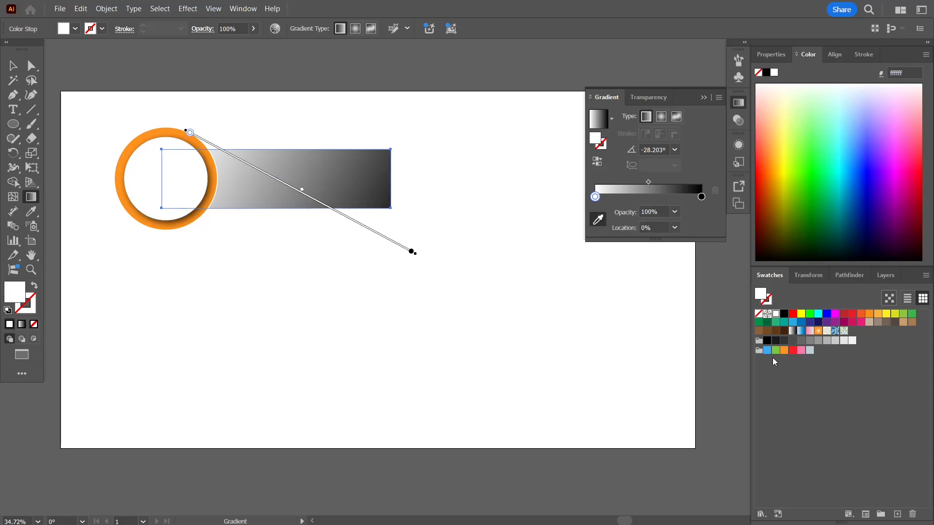
{"action": "left_click", "coordinate": [784, 350]}
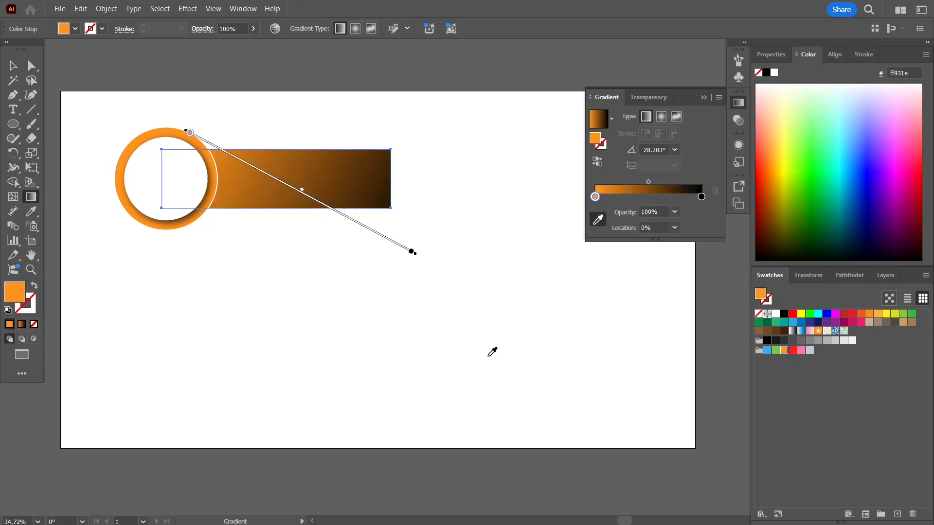
{"action": "left_click", "coordinate": [656, 197]}
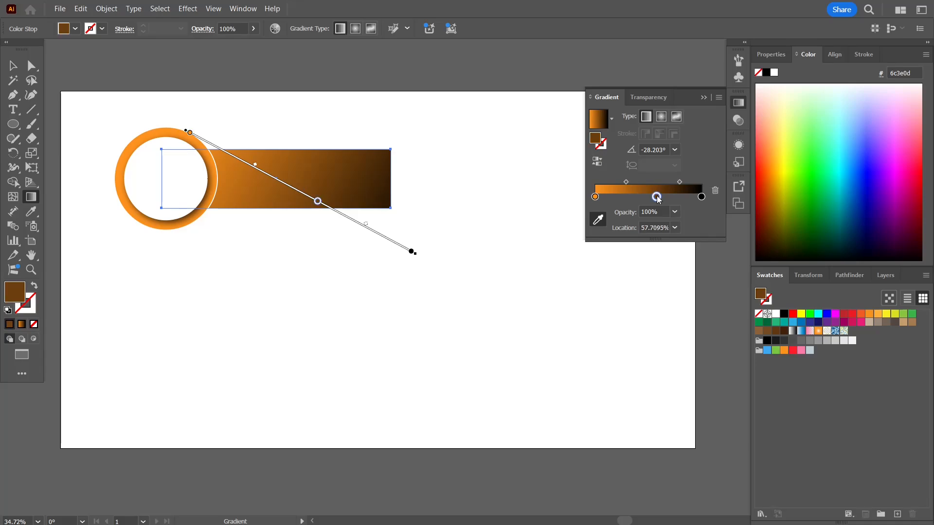
{"action": "left_click", "coordinate": [701, 196]}
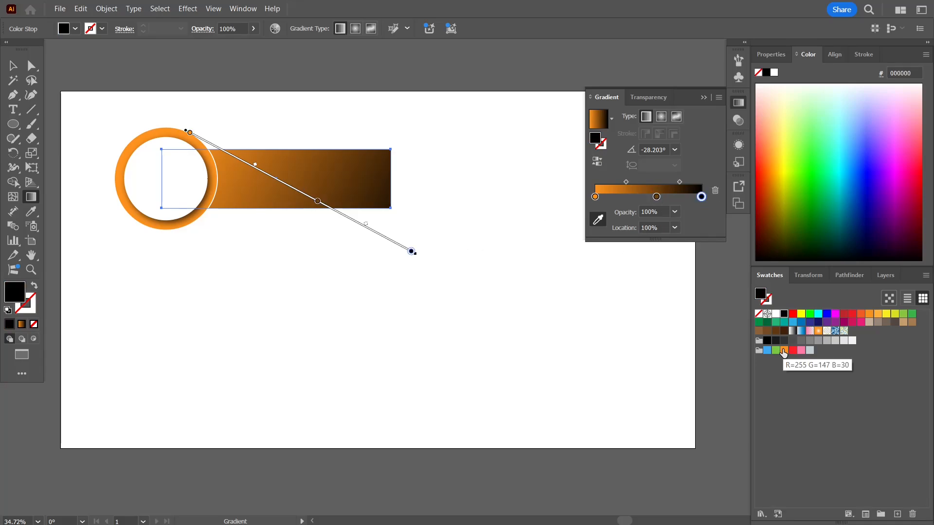
{"action": "left_click", "coordinate": [784, 350]}
Step: Set the gradient's middle stop to the darker orange dd7e28
{"action": "left_click", "coordinate": [656, 196]}
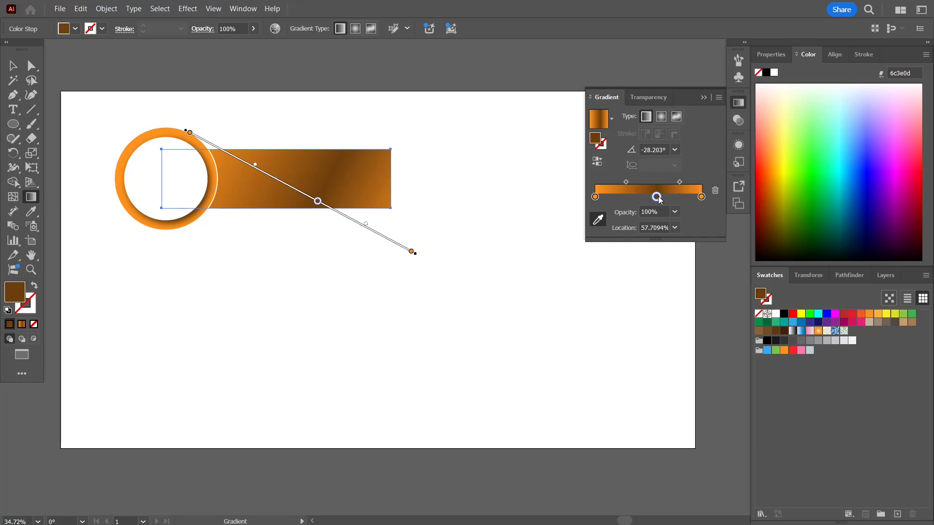
{"action": "double_click", "coordinate": [598, 141]}
{"action": "type", "text": "dd7e28"}
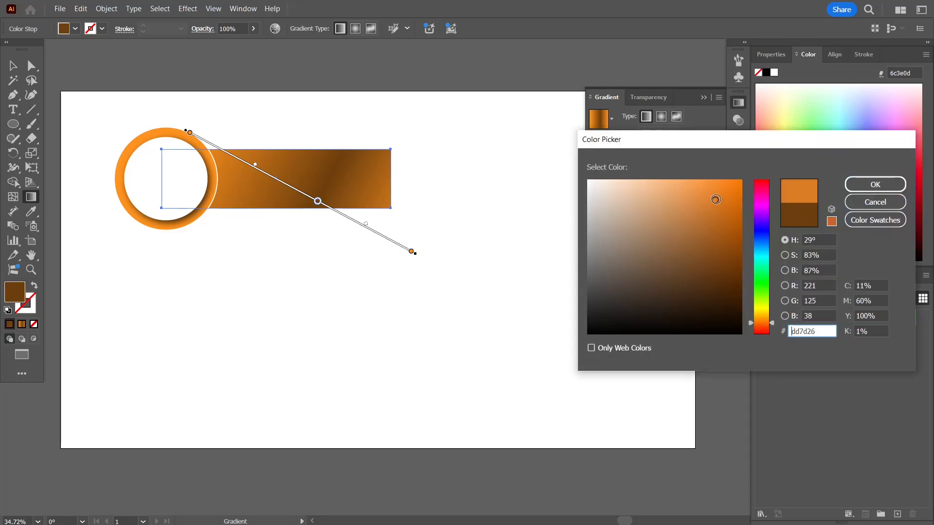
{"action": "left_click", "coordinate": [888, 183]}
Step: Set the gradient's start stop to the muted brown-orange bf8347
{"action": "left_click", "coordinate": [595, 196]}
{"action": "double_click", "coordinate": [598, 140]}
{"action": "left_click", "coordinate": [792, 331]}
{"action": "type", "text": "bf8347"}
{"action": "left_click", "coordinate": [875, 184]}
Step: Change the gradient's end stop to a more saturated orange and move the middle stop closer to the start
{"action": "left_click", "coordinate": [701, 196]}
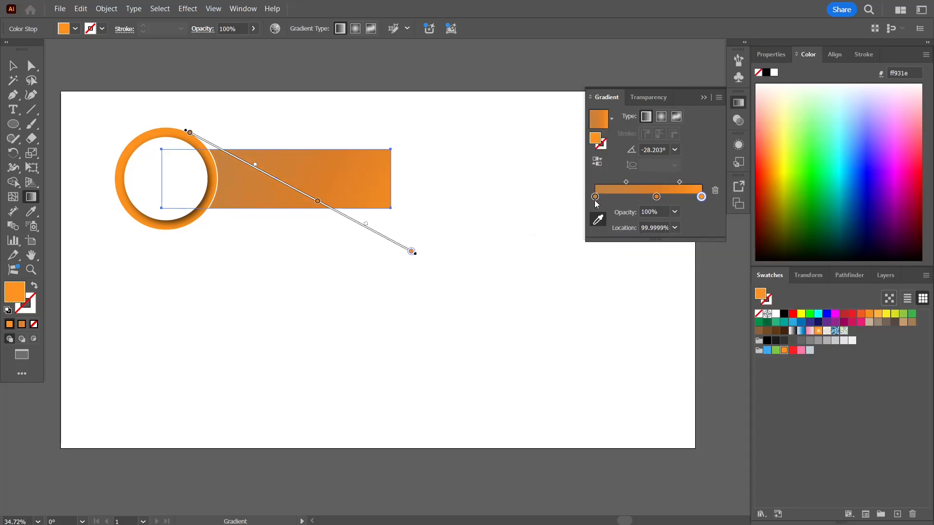
{"action": "double_click", "coordinate": [598, 141]}
{"action": "left_click", "coordinate": [792, 332]}
{"action": "left_click", "coordinate": [875, 184]}
{"action": "left_click", "coordinate": [656, 196]}
{"action": "left_click_drag", "start_coordinate": [656, 196], "coordinate": [629, 197]}
Step: Set the gradient's start stop to the light orange ffb776
{"action": "left_click", "coordinate": [595, 196]}
{"action": "double_click", "coordinate": [597, 140]}
{"action": "left_click", "coordinate": [670, 167]}
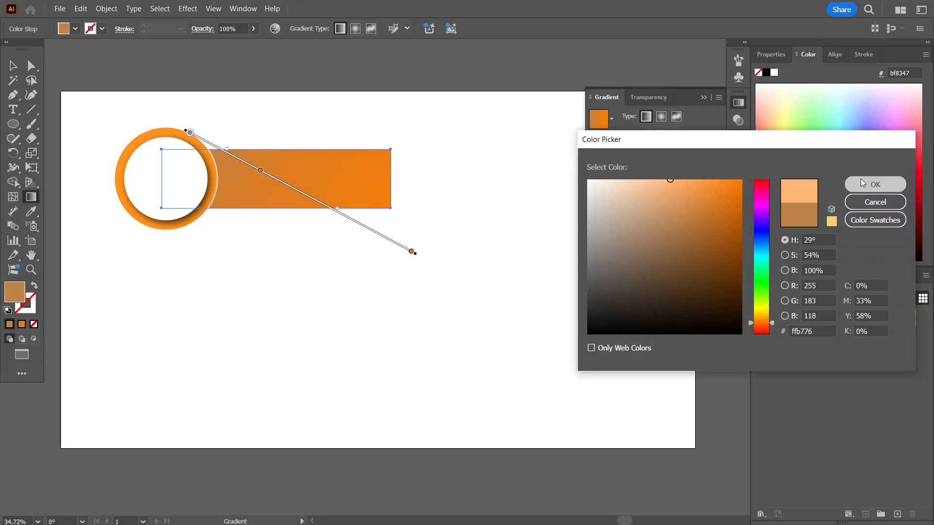
{"action": "left_click", "coordinate": [874, 183]}
Step: Shift the gradient's middle stop away from the start and pull the gradient's end inward towards the rectangle
{"action": "left_click_drag", "start_coordinate": [260, 172], "coordinate": [301, 192]}
{"action": "left_click_drag", "start_coordinate": [702, 196], "coordinate": [645, 200]}
{"action": "left_click_drag", "start_coordinate": [416, 254], "coordinate": [385, 237]}
{"action": "left_click", "coordinate": [704, 98]}
{"action": "key", "text": "v"}
{"action": "left_click", "coordinate": [475, 171]}
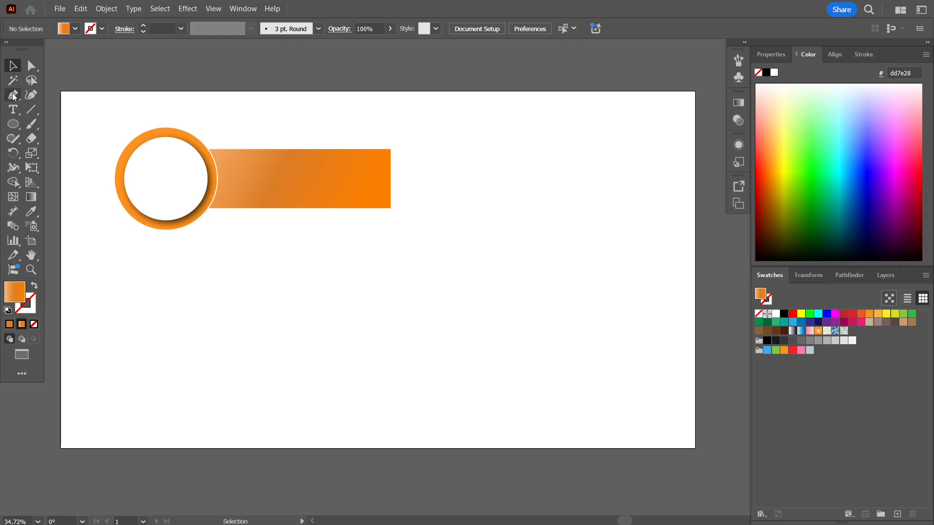
Step: Draw a tall, narrow black rectangle running down from the gradient rectangle's upper-right corner to near the artboard's lower edge
{"action": "left_click_drag", "start_coordinate": [17, 126], "coordinate": [39, 130]}
{"action": "left_click_drag", "start_coordinate": [390, 150], "coordinate": [398, 429]}
{"action": "left_click", "coordinate": [784, 313]}
{"action": "key", "text": "v"}
{"action": "left_click", "coordinate": [275, 113]}
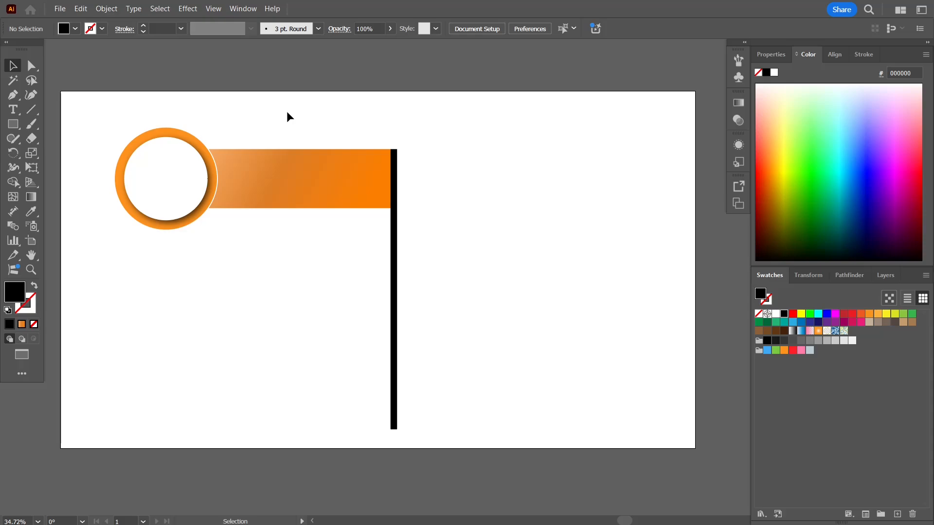
Step: Group the ringed circle with the gradient rectangle and place a horizontally mirrored copy lower on the black bar's other side
{"action": "left_click_drag", "start_coordinate": [98, 128], "coordinate": [348, 246]}
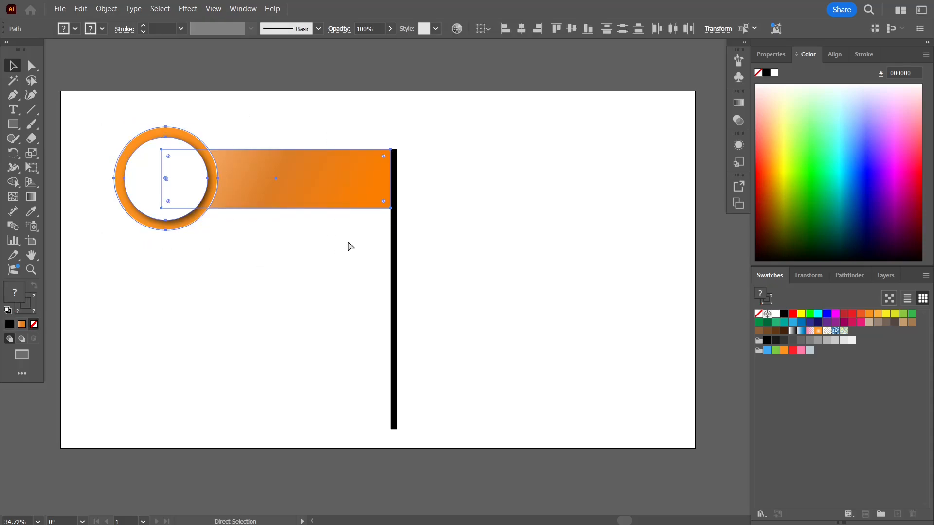
{"action": "key", "text": "ctrl+g"}
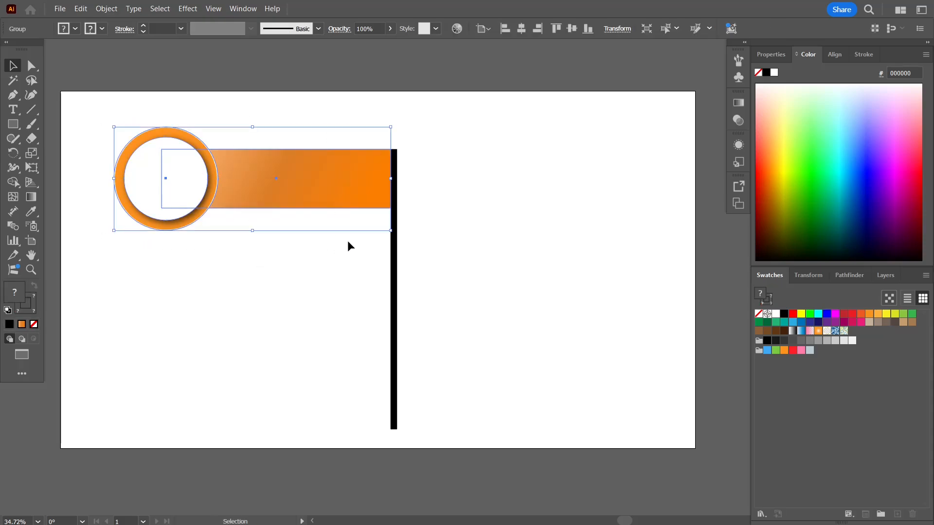
{"action": "right_click", "coordinate": [330, 172]}
{"action": "right_click", "coordinate": [304, 168]}
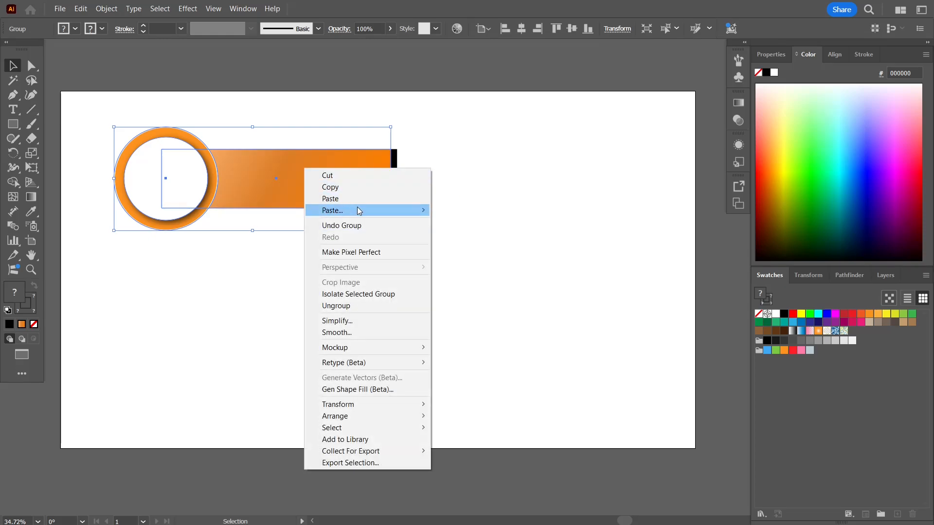
{"action": "mouse_move", "coordinate": [358, 211]}
{"action": "left_click", "coordinate": [464, 209]}
{"action": "left_click", "coordinate": [771, 55]}
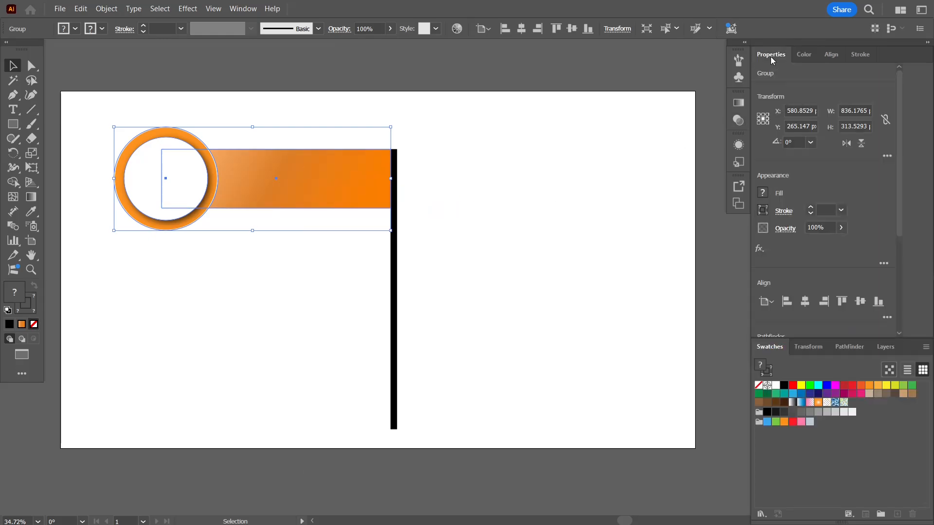
{"action": "left_click", "coordinate": [857, 144]}
{"action": "left_click_drag", "start_coordinate": [208, 180], "coordinate": [489, 255]}
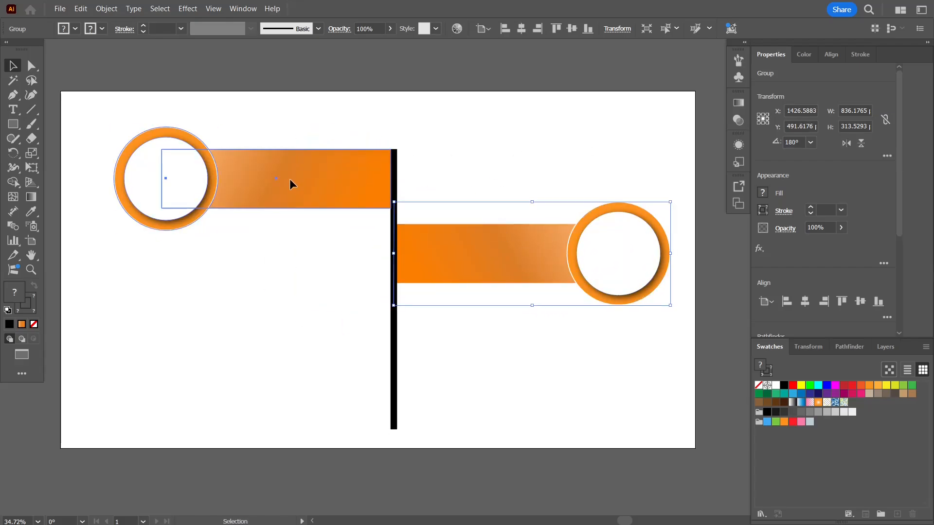
Step: Duplicate both banners further down their sides of the bar and distribute the four banners' vertical centres evenly
{"action": "left_click_drag", "start_coordinate": [292, 188], "coordinate": [294, 330]}
{"action": "left_click_drag", "start_coordinate": [421, 277], "coordinate": [474, 375]}
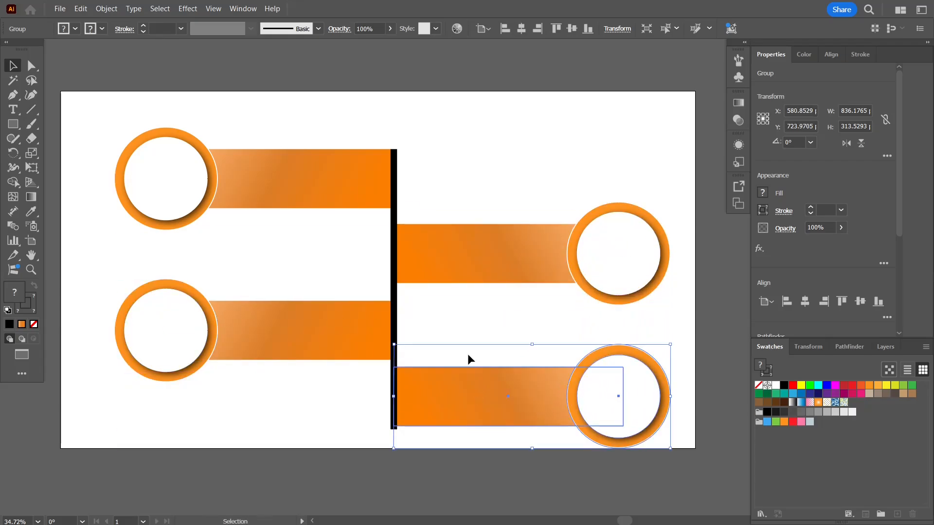
{"action": "left_click_drag", "start_coordinate": [282, 170], "coordinate": [494, 441]}
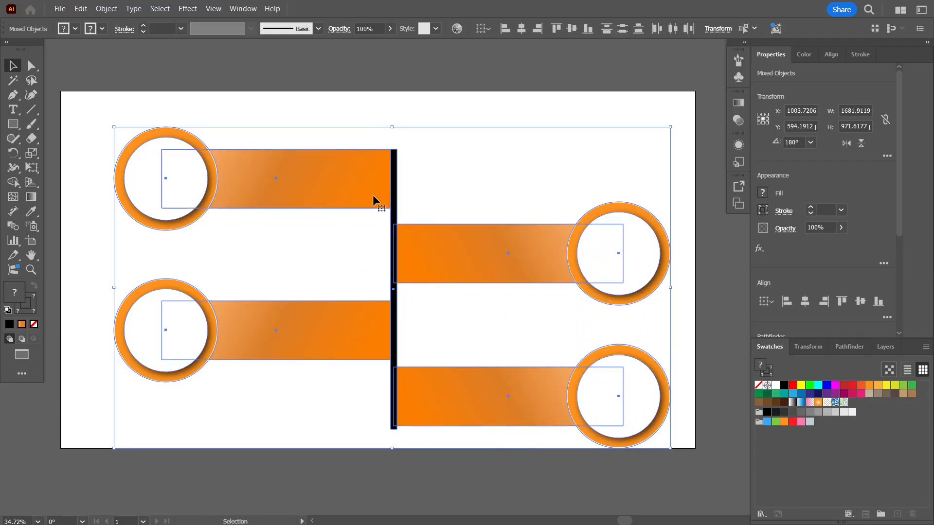
{"action": "left_click", "coordinate": [832, 55]}
{"action": "left_click", "coordinate": [784, 125]}
{"action": "left_click", "coordinate": [393, 104]}
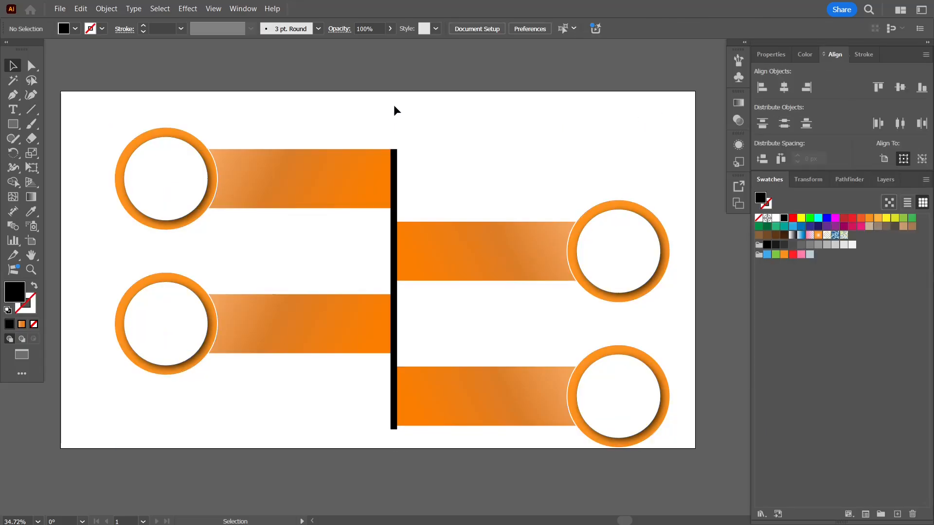
Step: Add the text STEP at 48 pt in the upper part of the upper-left banner's white circle
{"action": "left_click", "coordinate": [12, 110]}
{"action": "left_click", "coordinate": [155, 159]}
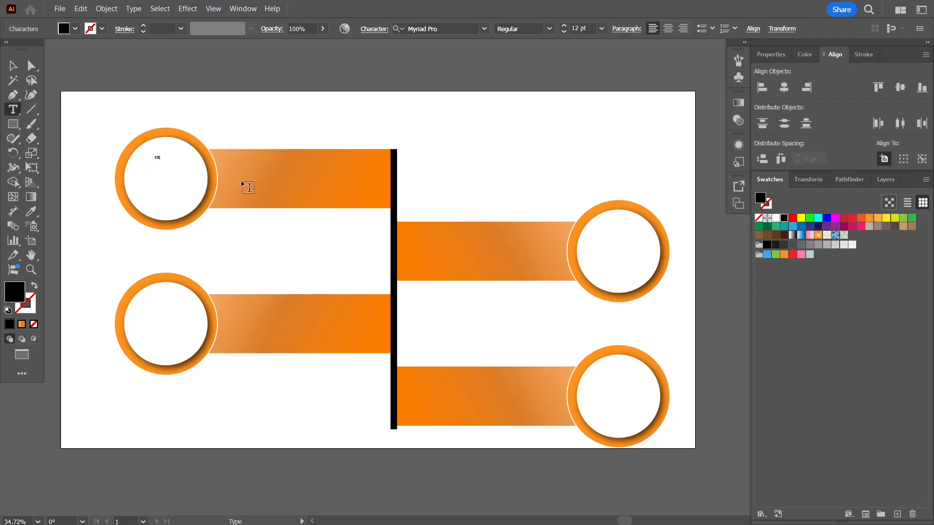
{"action": "left_click", "coordinate": [13, 66]}
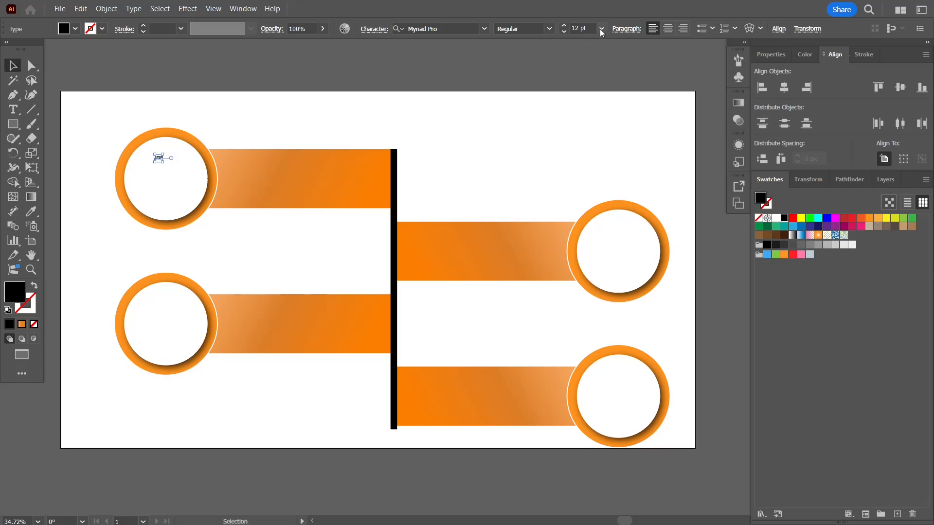
{"action": "left_click", "coordinate": [602, 28]}
{"action": "left_click", "coordinate": [618, 219]}
{"action": "left_click_drag", "start_coordinate": [166, 156], "coordinate": [163, 157]}
Step: Change the STEP text's font style to Bold Condensed and nudge it towards the middle of the circle
{"action": "left_click", "coordinate": [549, 28]}
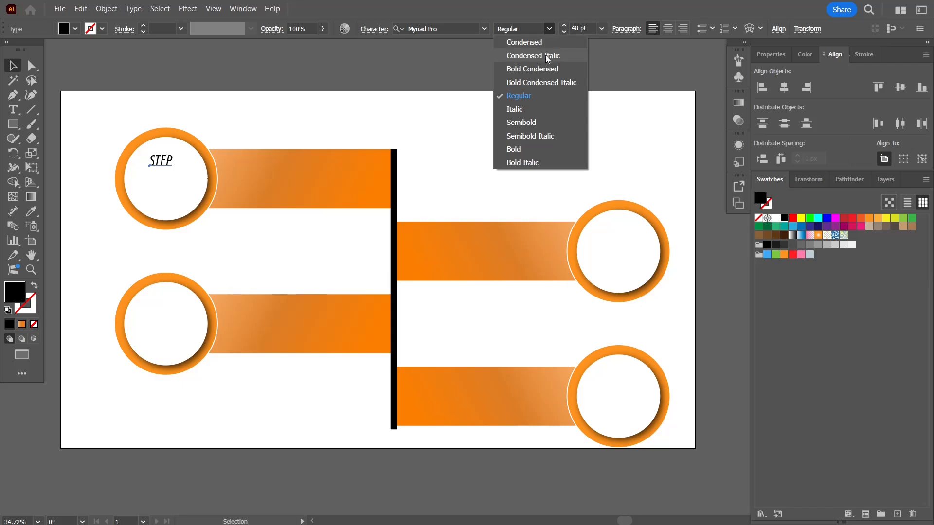
{"action": "left_click", "coordinate": [548, 71]}
{"action": "left_click", "coordinate": [358, 94]}
{"action": "mouse_move", "coordinate": [170, 163]}
{"action": "left_mouse_down"}
{"action": "mouse_move", "coordinate": [180, 163]}
{"action": "mouse_move", "coordinate": [167, 164]}
{"action": "left_mouse_up"}
{"action": "left_click", "coordinate": [355, 118]}
Step: Ungroup the upper-left banner so its white circle can be selected separately
{"action": "left_click", "coordinate": [174, 163]}
{"action": "left_click", "coordinate": [177, 194], "text": "shift"}
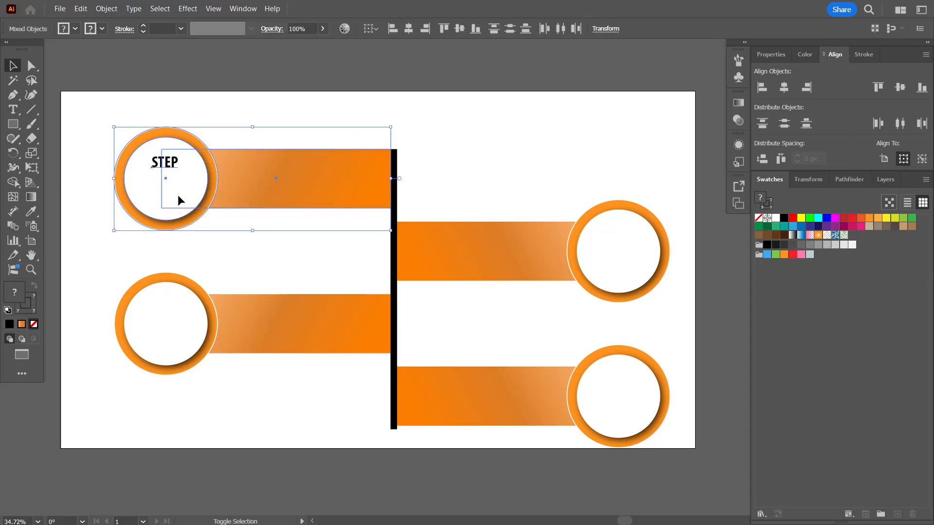
{"action": "left_click", "coordinate": [341, 82]}
{"action": "right_click", "coordinate": [189, 191]}
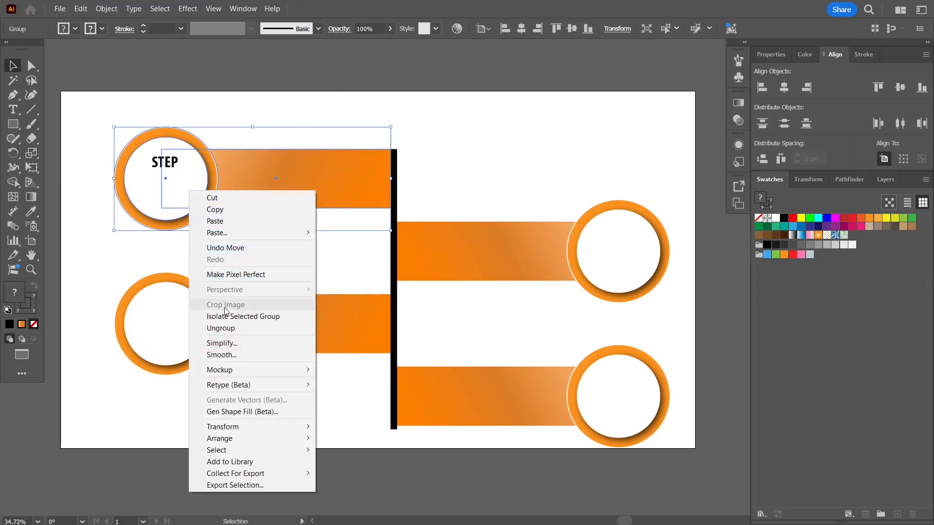
{"action": "left_click", "coordinate": [222, 328]}
{"action": "left_click", "coordinate": [129, 255]}
Step: Centre the STEP text horizontally with the inner white circle of the upper-left banner
{"action": "left_click_drag", "start_coordinate": [168, 162], "coordinate": [165, 163]}
{"action": "left_click", "coordinate": [173, 187], "text": "shift"}
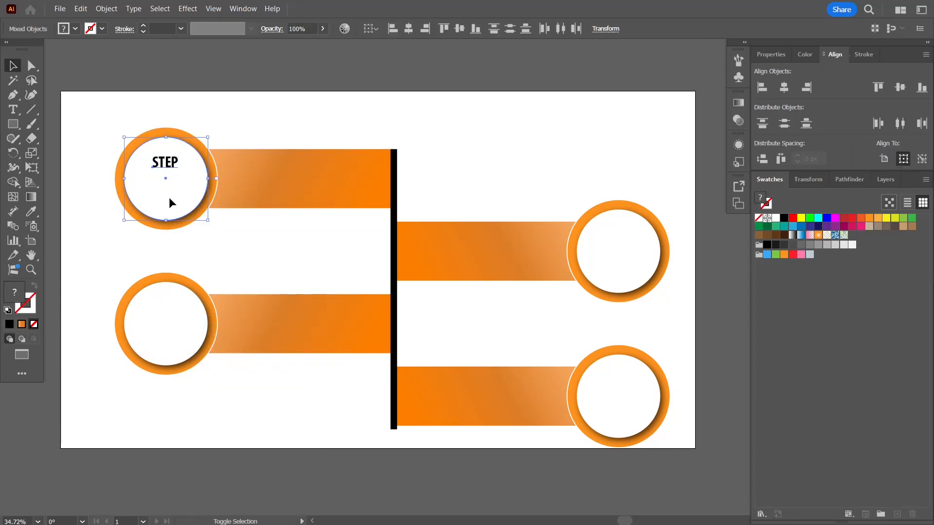
{"action": "left_click", "coordinate": [173, 195]}
{"action": "left_click", "coordinate": [783, 87]}
{"action": "left_click", "coordinate": [231, 129]}
{"action": "scroll", "coordinate": [182, 157], "scroll_direction": "up", "scroll_amount": 3}
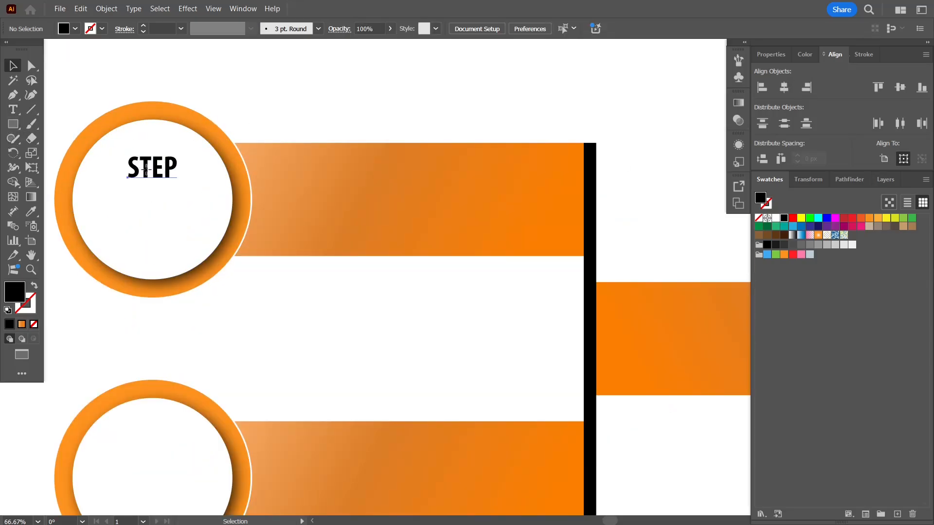
{"action": "left_click_drag", "start_coordinate": [146, 168], "coordinate": [152, 209]}
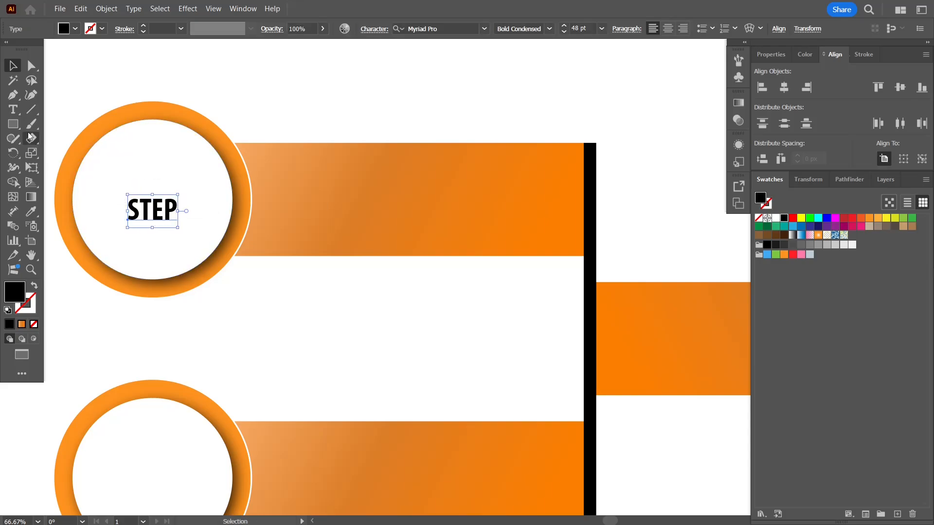
{"action": "double_click", "coordinate": [154, 208]}
{"action": "key", "text": "ctrl+z"}
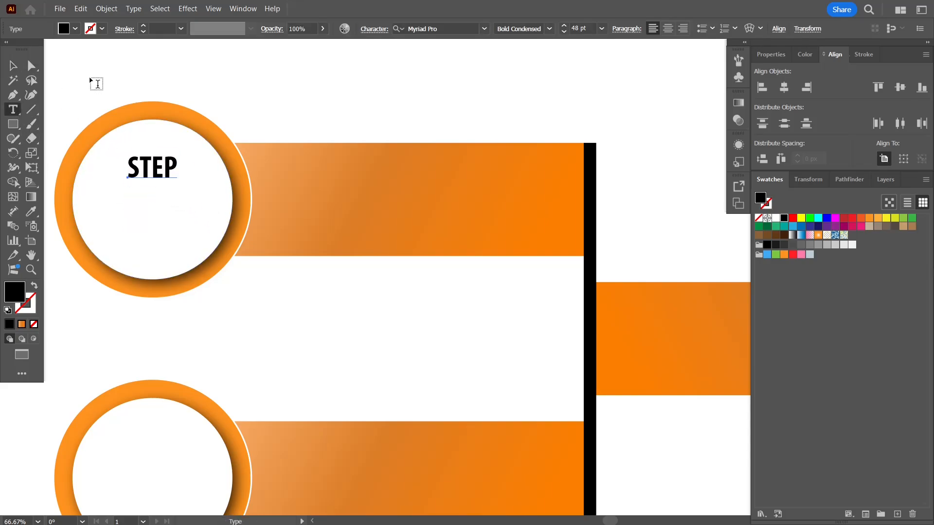
Step: Duplicate the STEP text directly below itself, change the copy to 01 and enlarge it
{"action": "left_click", "coordinate": [13, 66]}
{"action": "left_click_drag", "start_coordinate": [158, 163], "coordinate": [158, 211]}
{"action": "left_click", "coordinate": [13, 110]}
{"action": "left_click", "coordinate": [165, 214]}
{"action": "key", "text": "BackSpace"}
{"action": "key", "text": "BackSpace"}
{"action": "key", "text": "BackSpace"}
{"action": "key", "text": "BackSpace"}
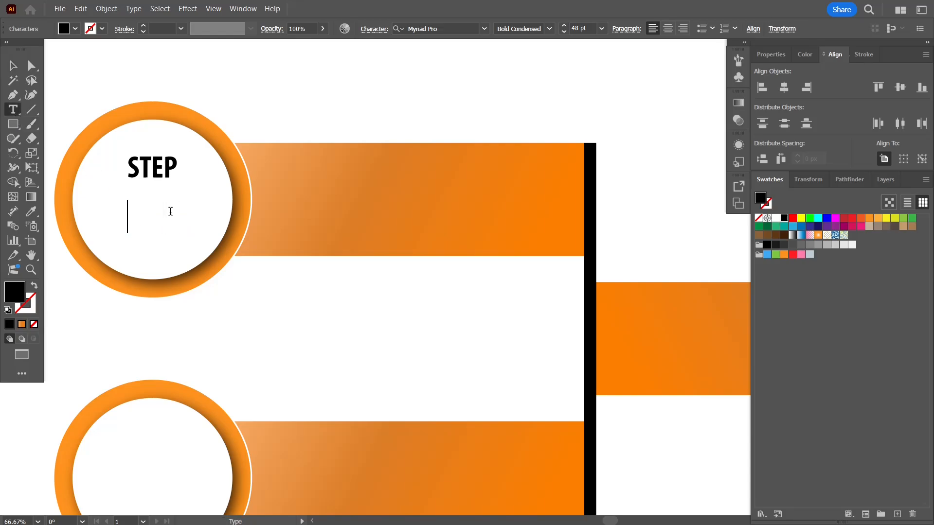
{"action": "key", "text": "Escape"}
{"action": "left_click_drag", "start_coordinate": [149, 219], "coordinate": [184, 209]}
Step: Group the STEP and 01 texts in the upper-left circle and fill them with orange
{"action": "left_click", "coordinate": [155, 165], "text": "shift"}
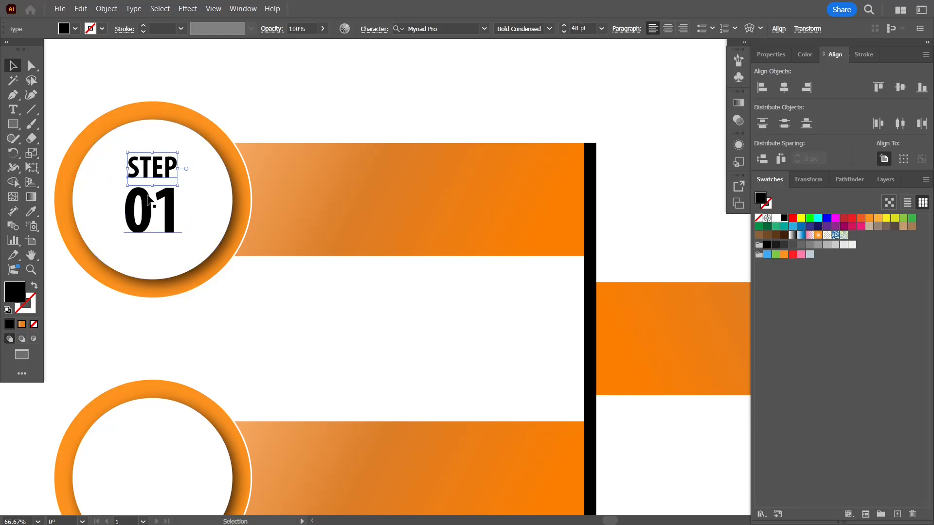
{"action": "left_click", "coordinate": [921, 160]}
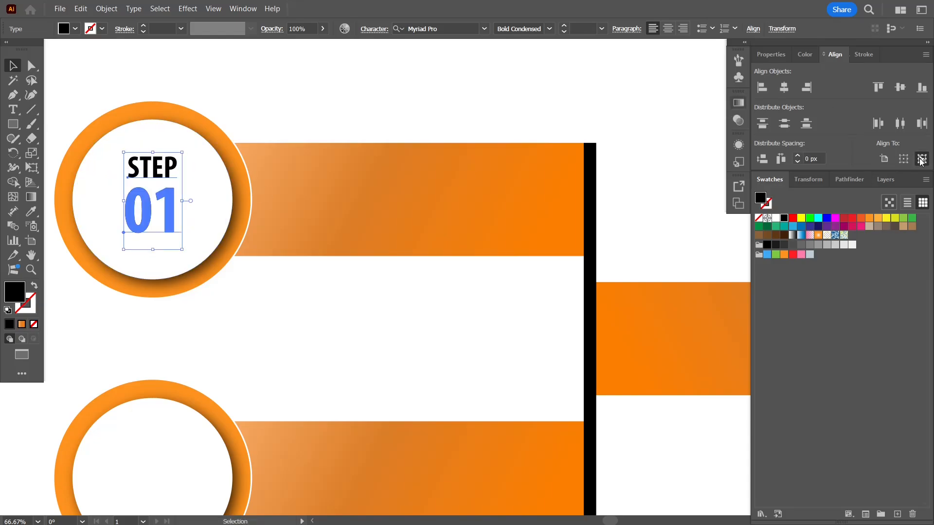
{"action": "left_click", "coordinate": [145, 164]}
{"action": "left_click", "coordinate": [169, 166]}
{"action": "key", "text": "ctrl+g"}
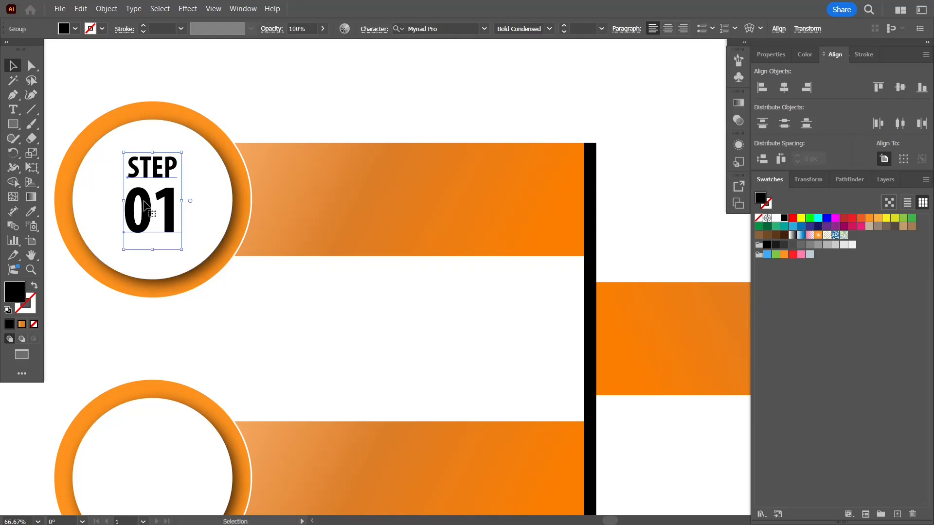
{"action": "left_click", "coordinate": [783, 255]}
{"action": "left_click", "coordinate": [494, 93]}
Step: Add the text Heading on the upper-left banner, beside the numbered circle
{"action": "key", "text": "ctrl+minus"}
{"action": "key", "text": "ctrl+minus"}
{"action": "left_click_drag", "start_coordinate": [539, 87], "coordinate": [390, 128]}
{"action": "left_click", "coordinate": [13, 109]}
{"action": "left_click", "coordinate": [227, 173]}
{"action": "type", "text": "headin"}
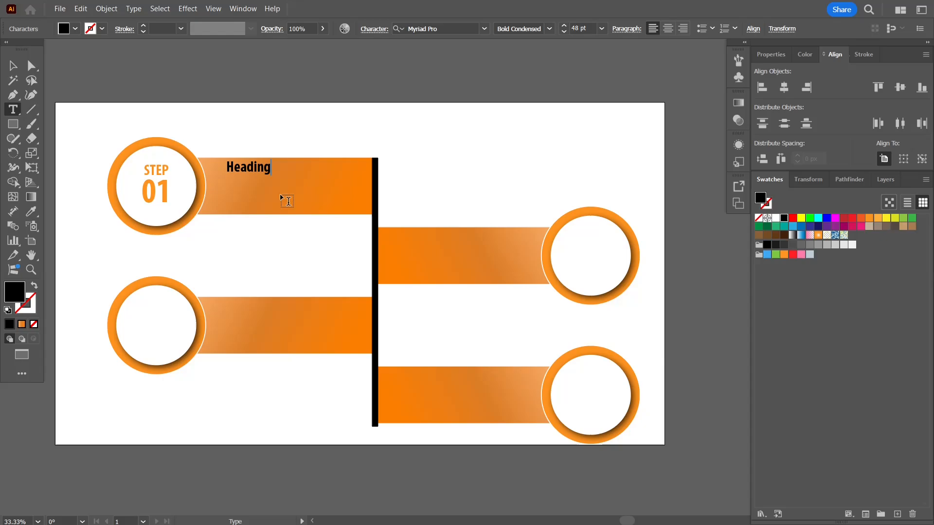
{"action": "type", "text": "g"}
{"action": "key", "text": "Escape"}
Step: Move the Heading text closer to the upper-left circle and colour it white
{"action": "left_click_drag", "start_coordinate": [250, 167], "coordinate": [235, 176]}
{"action": "left_click", "coordinate": [775, 217]}
{"action": "left_click", "coordinate": [486, 187]}
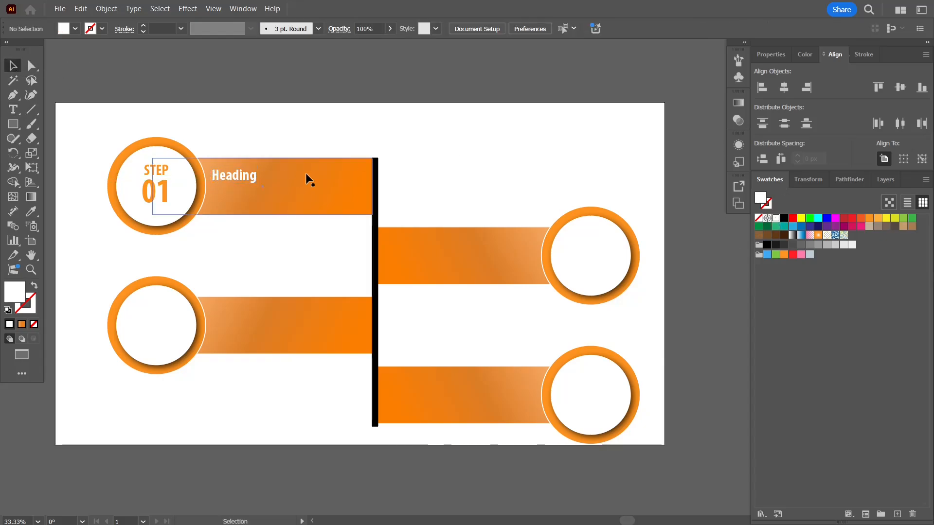
Step: Add two lines of body text below Heading: "Text goes here. Write all reports and highlights here." and "Some more text goes here."
{"action": "left_click", "coordinate": [12, 109]}
{"action": "left_click", "coordinate": [219, 186]}
{"action": "type", "text": "Te"}
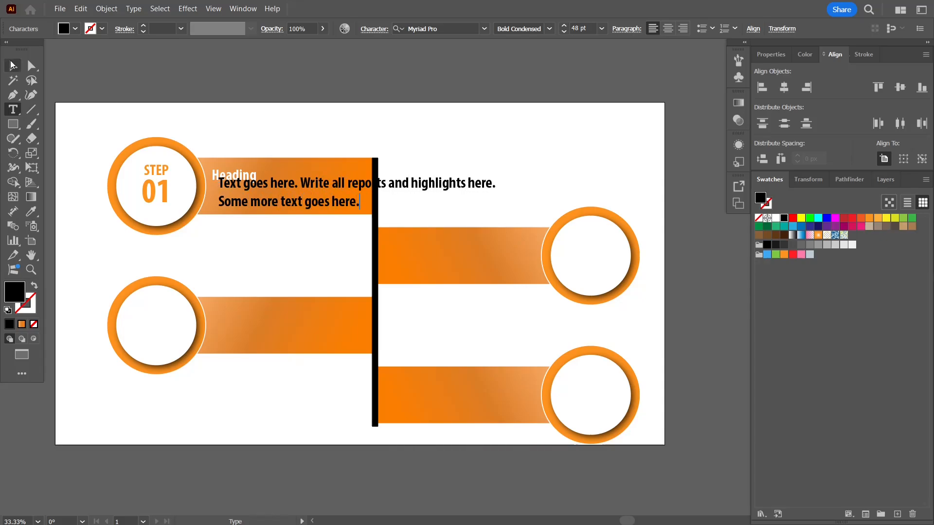
{"action": "left_click", "coordinate": [12, 65]}
Step: Format the body text as white 21 pt Condensed and place it directly under Heading on the banner
{"action": "left_click", "coordinate": [602, 28]}
{"action": "left_click", "coordinate": [614, 202]}
{"action": "scroll", "coordinate": [296, 152], "scroll_direction": "up", "scroll_amount": 3}
{"action": "left_click_drag", "start_coordinate": [306, 241], "coordinate": [288, 247]}
{"action": "left_click", "coordinate": [549, 28]}
{"action": "left_click", "coordinate": [520, 44]}
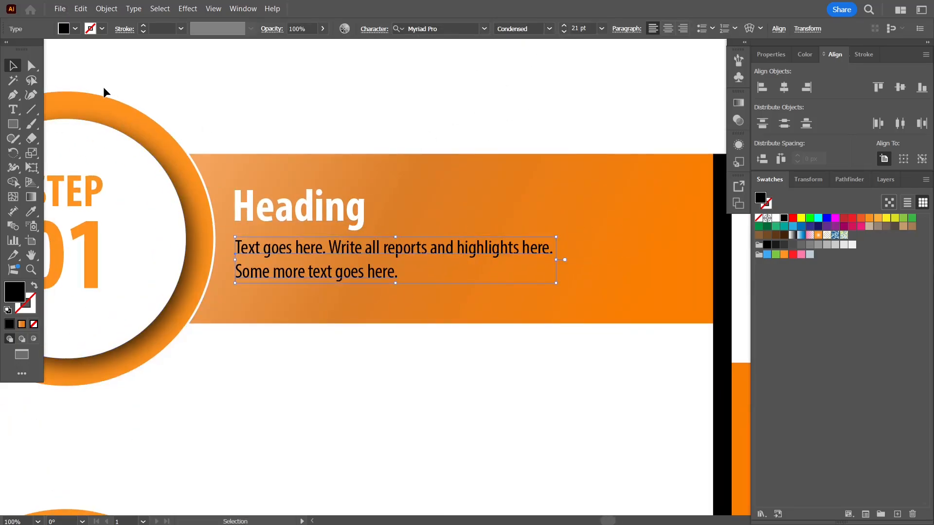
{"action": "left_click", "coordinate": [776, 219]}
{"action": "left_click", "coordinate": [468, 66]}
Step: Group all the infographic artwork and centre it horizontally and vertically on the artboard
{"action": "scroll", "coordinate": [469, 66], "scroll_direction": "down", "scroll_amount": 3}
{"action": "left_click_drag", "start_coordinate": [468, 65], "coordinate": [323, 117]}
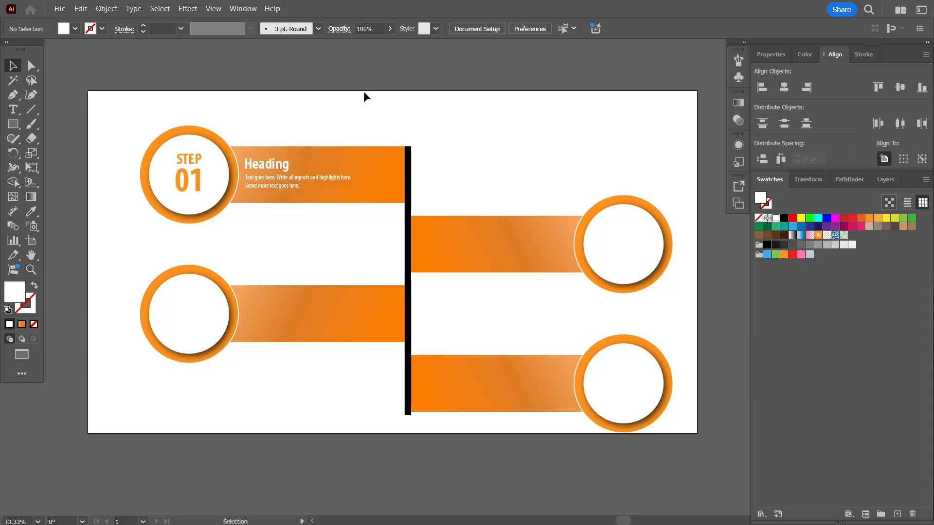
{"action": "left_click_drag", "start_coordinate": [104, 101], "coordinate": [654, 426]}
{"action": "key", "text": "ctrl+g"}
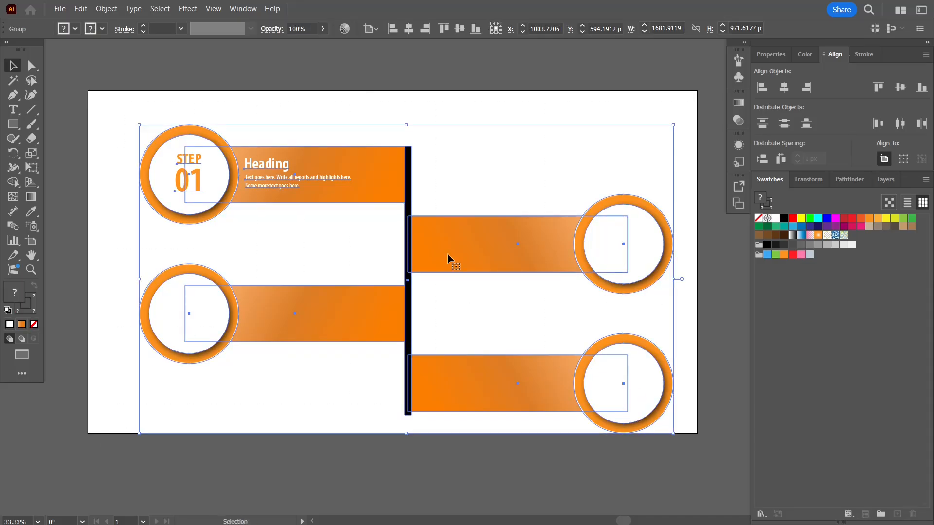
{"action": "left_click", "coordinate": [784, 88]}
{"action": "left_click", "coordinate": [899, 87]}
Step: Ungroup the whole infographic so its banners and texts can be selected separately
{"action": "right_click", "coordinate": [457, 200]}
{"action": "left_click", "coordinate": [511, 338]}
{"action": "left_click", "coordinate": [492, 296]}
{"action": "left_click", "coordinate": [475, 209]}
{"action": "left_click", "coordinate": [485, 137]}
Step: Duplicate the STEP 01 text group into the other three white circles
{"action": "left_click_drag", "start_coordinate": [174, 142], "coordinate": [172, 284]}
{"action": "left_click_drag", "start_coordinate": [178, 139], "coordinate": [619, 221]}
{"action": "left_click_drag", "start_coordinate": [611, 139], "coordinate": [611, 212]}
{"action": "left_click_drag", "start_coordinate": [611, 213], "coordinate": [610, 351]}
Step: Ungroup the lower-left banner so its white circle can be selected separately
{"action": "left_click", "coordinate": [177, 281]}
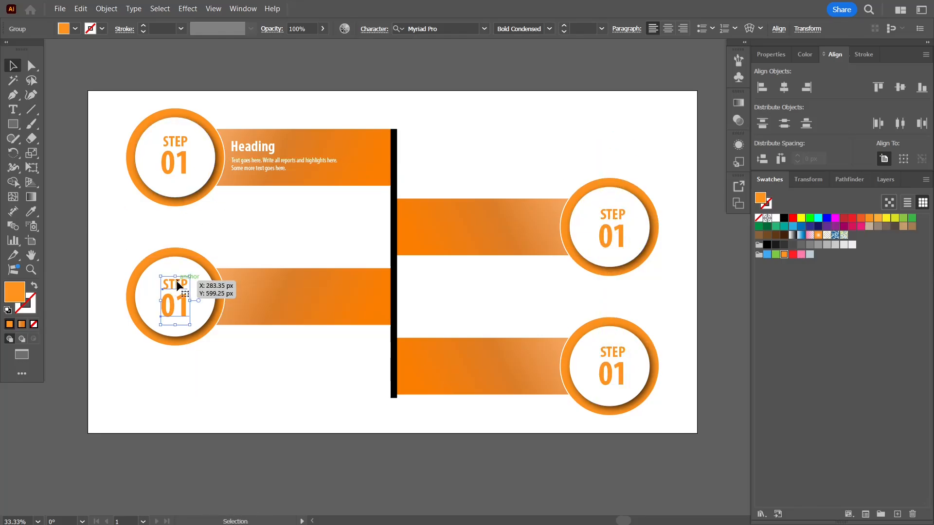
{"action": "left_click", "coordinate": [185, 271]}
{"action": "right_click", "coordinate": [185, 271]}
{"action": "left_click", "coordinate": [193, 273]}
{"action": "right_click", "coordinate": [193, 273]}
{"action": "left_click", "coordinate": [224, 341]}
{"action": "left_click", "coordinate": [431, 287]}
Step: Centre the STEP 01 text horizontally and vertically within the lower-left white circle
{"action": "left_click", "coordinate": [179, 304]}
{"action": "left_click", "coordinate": [177, 282], "text": "shift"}
{"action": "left_click", "coordinate": [199, 289], "text": "shift"}
{"action": "left_click", "coordinate": [784, 88]}
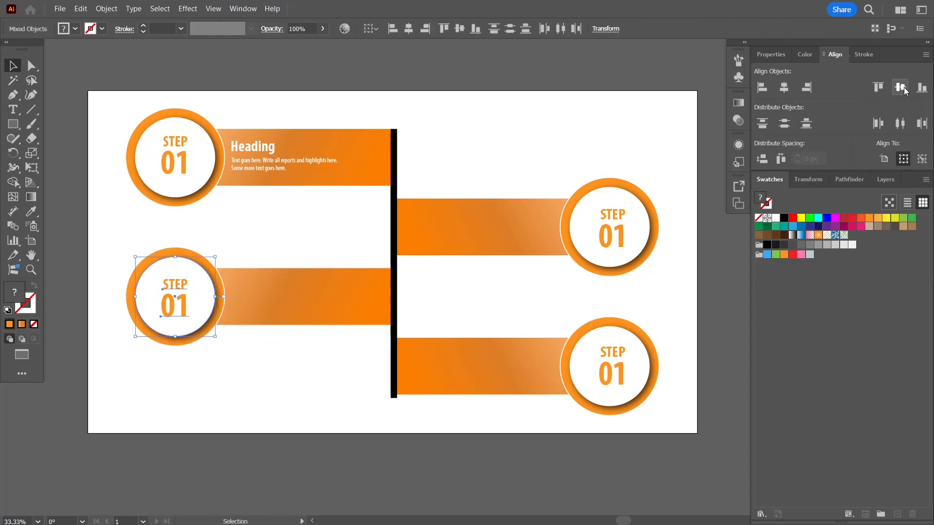
{"action": "left_click", "coordinate": [200, 296]}
{"action": "left_click", "coordinate": [900, 88]}
{"action": "left_click", "coordinate": [686, 158]}
Step: Ungroup the upper-right banner so its white circle can be selected separately
{"action": "left_click", "coordinate": [613, 236]}
{"action": "left_click", "coordinate": [613, 215], "text": "shift"}
{"action": "right_click", "coordinate": [590, 200]}
{"action": "left_click", "coordinate": [633, 336]}
{"action": "left_click", "coordinate": [656, 296]}
Step: Centre the STEP 01 text horizontally and vertically within the upper-right white circle
{"action": "left_click", "coordinate": [621, 216]}
{"action": "left_click", "coordinate": [634, 209], "text": "shift"}
{"action": "left_click", "coordinate": [922, 159]}
{"action": "left_click", "coordinate": [626, 198]}
{"action": "left_click", "coordinate": [784, 88]}
{"action": "left_click", "coordinate": [900, 88]}
Step: Select the lower-right banner group
{"action": "left_click", "coordinate": [606, 332]}
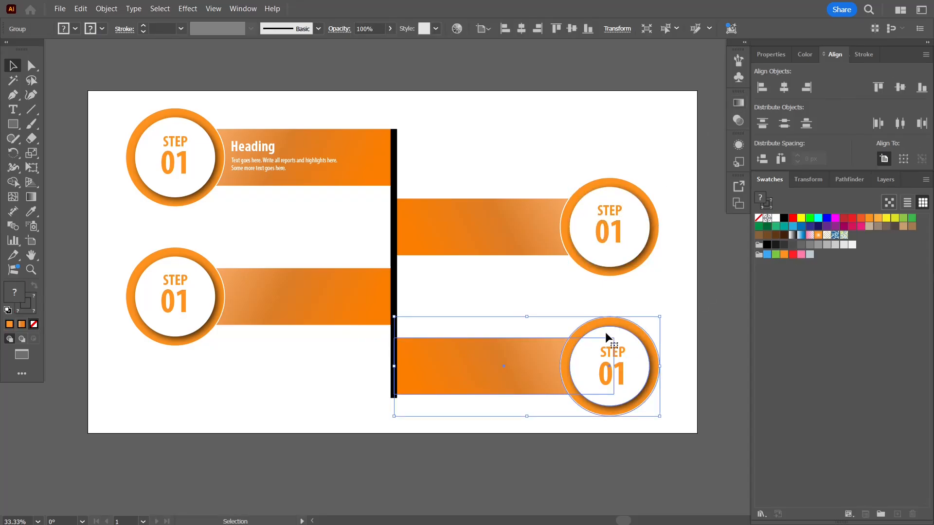